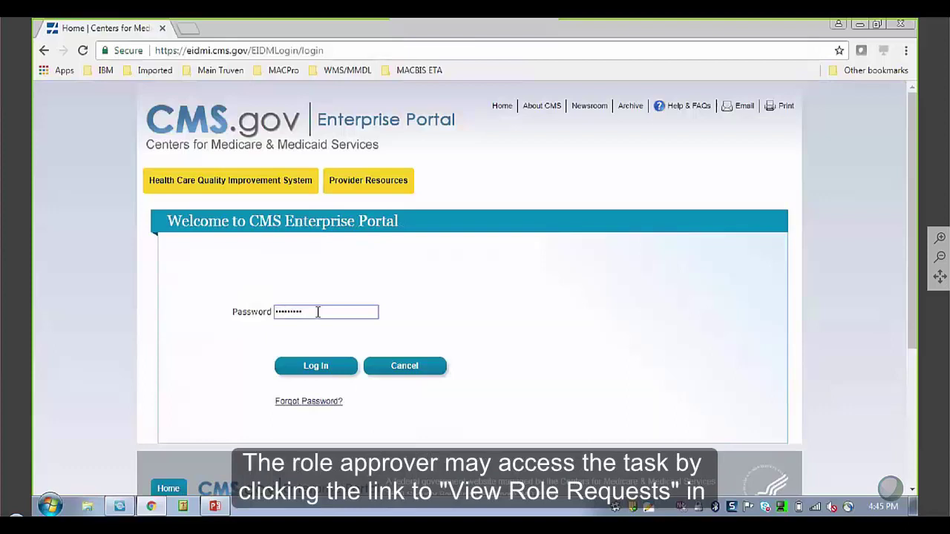
Log in to the portal and open Role Request Management to review the list of all pending requests.
left_click(314, 368)
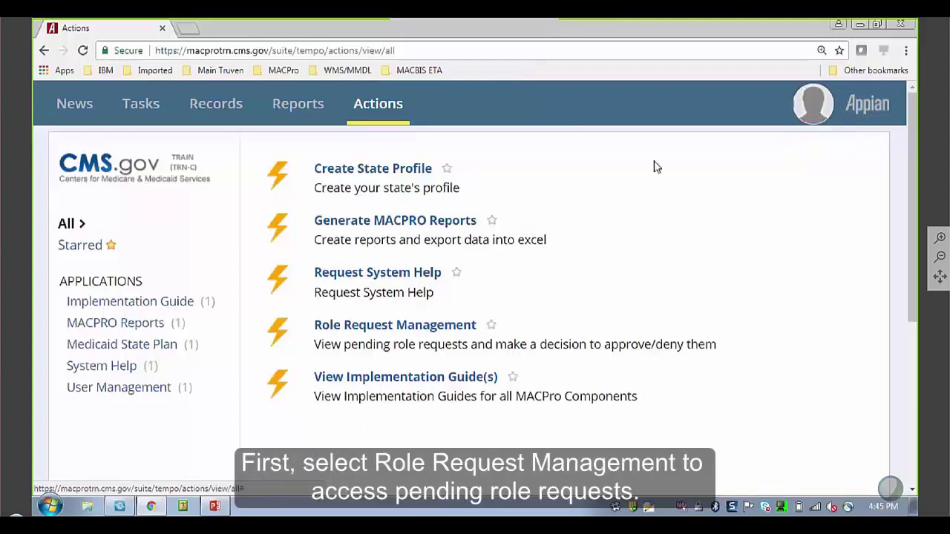
left_click(418, 328)
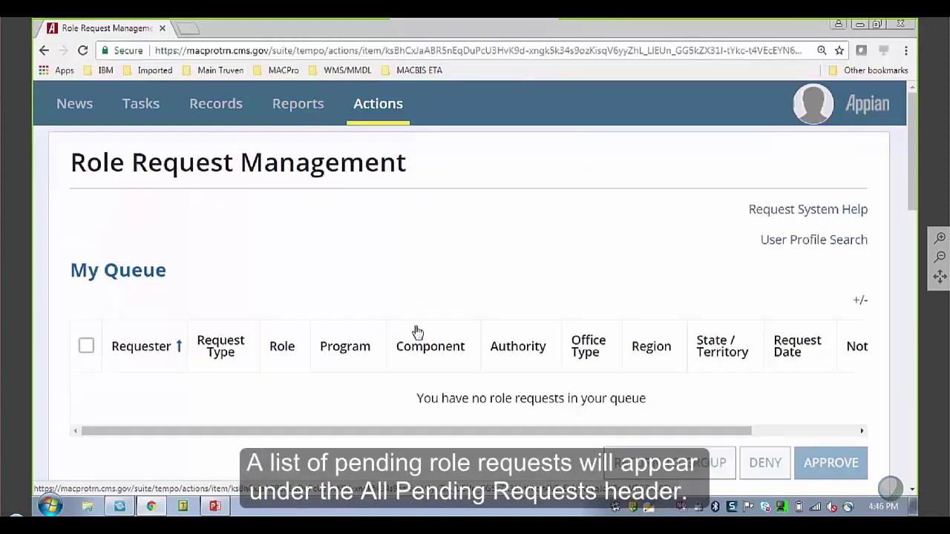
scroll(417, 331, "down", 4)
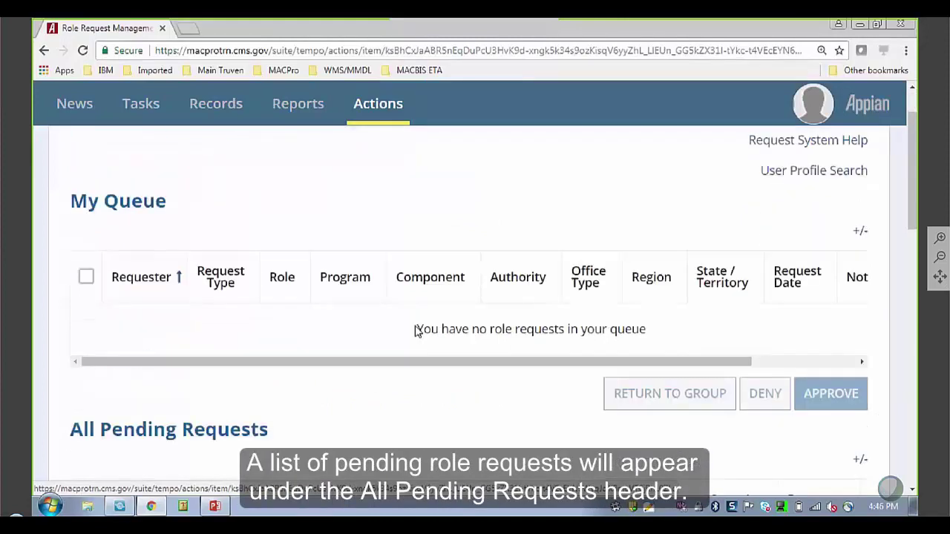
scroll(415, 331, "down", 5)
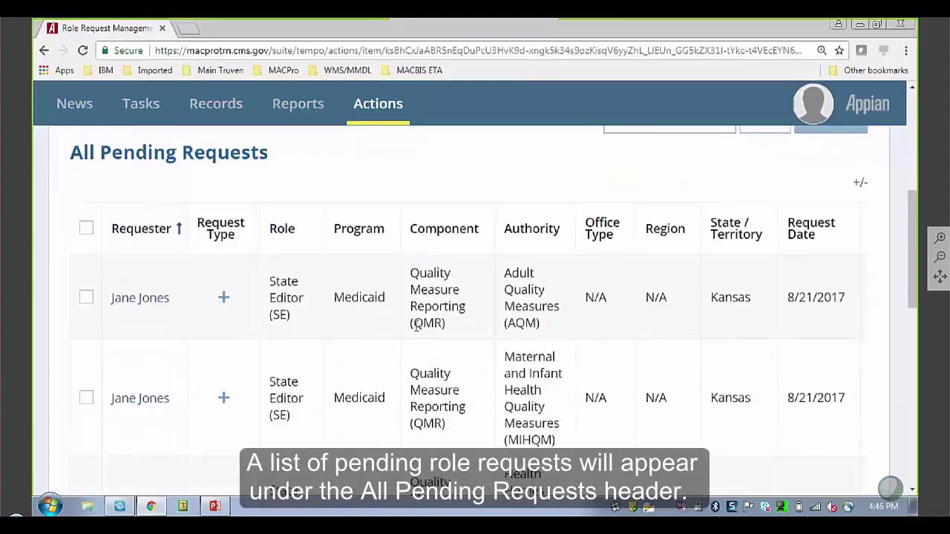
scroll(416, 326, "down", 1)
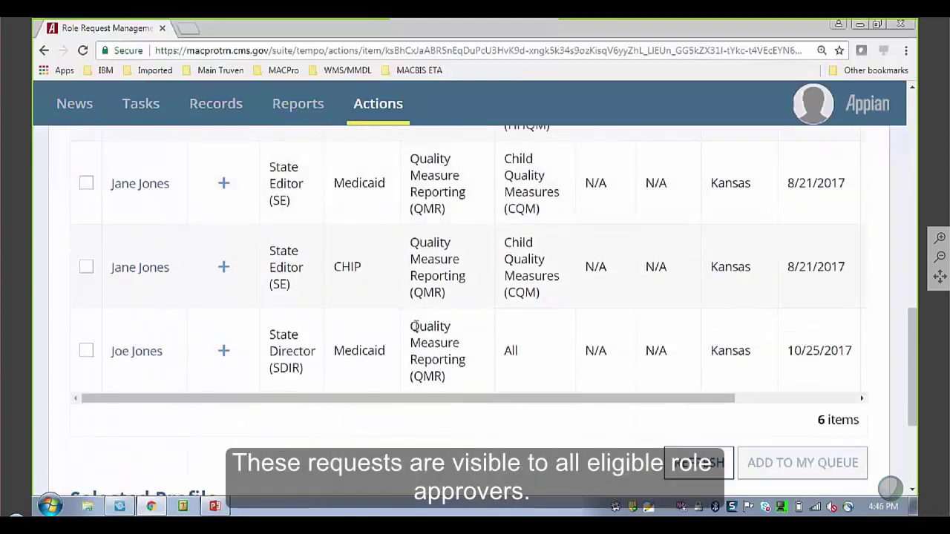
scroll(417, 326, "up", 5)
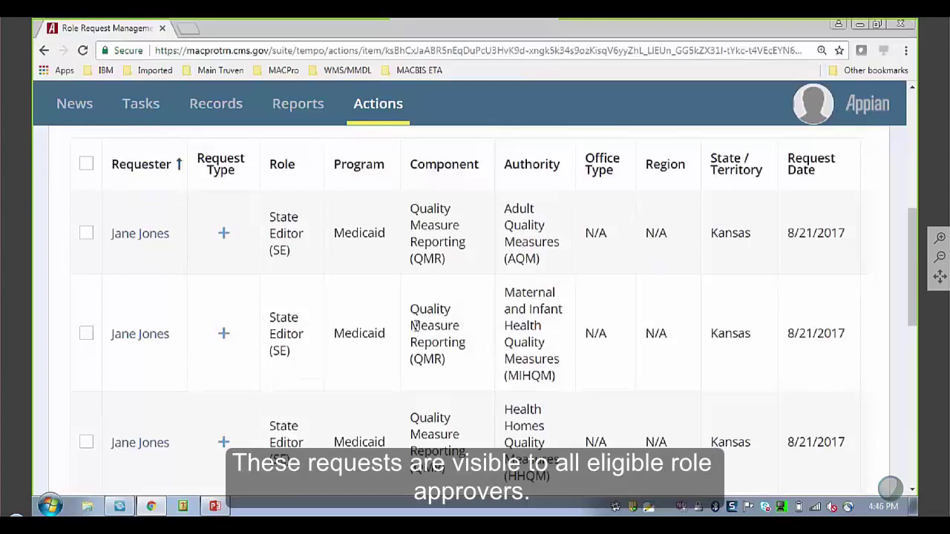
scroll(416, 326, "up", 3)
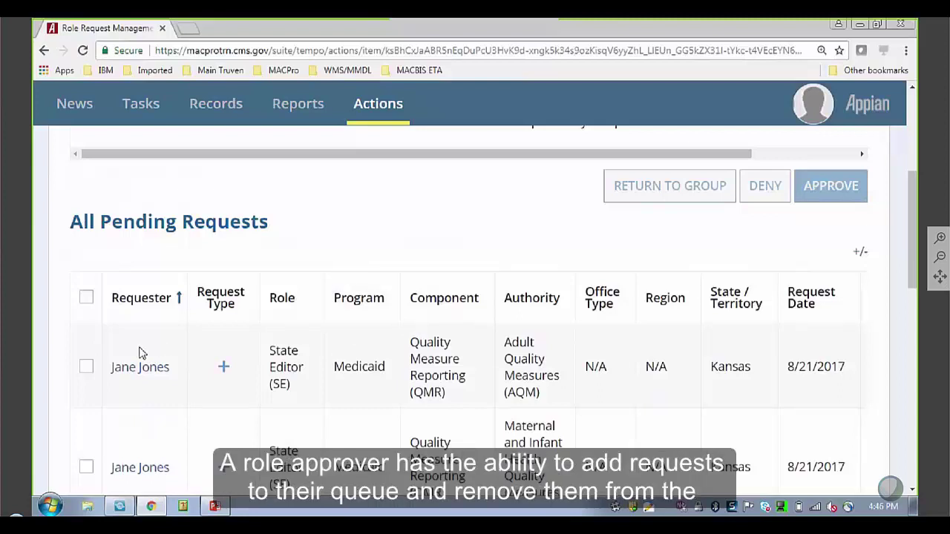
Add the State Editor request for Adult Quality Measures (AQM) and the State Director (SDIR) request to My Queue.
left_click(86, 367)
scroll(208, 386, "down", 7)
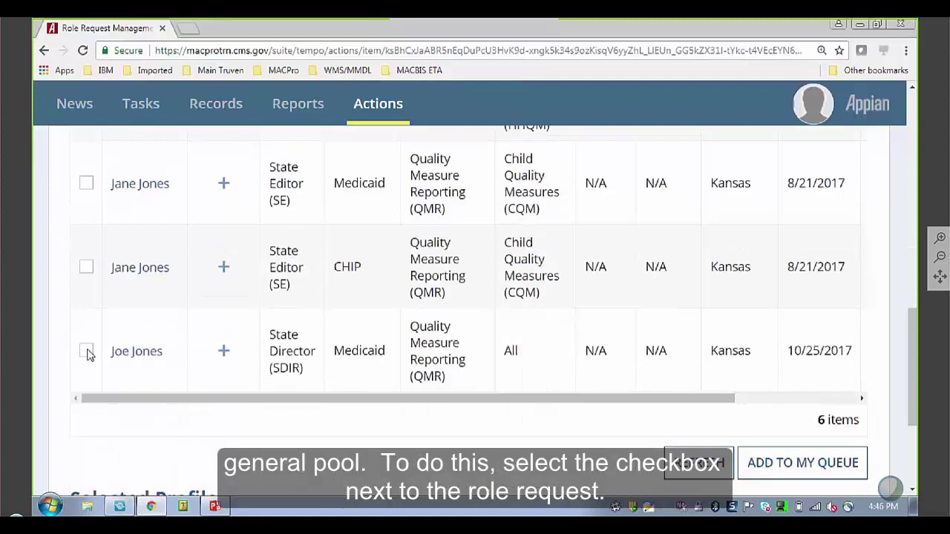
left_click(86, 352)
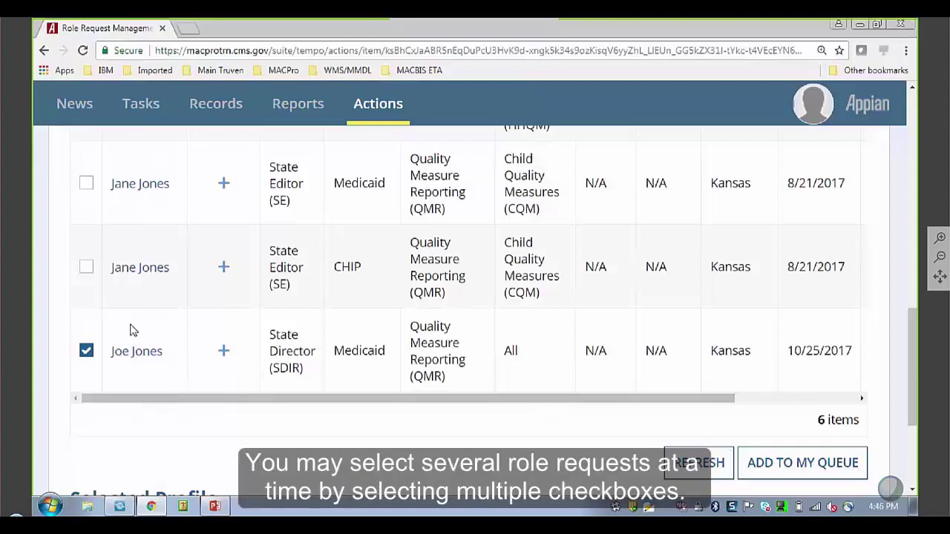
scroll(133, 330, "up", 1)
scroll(134, 330, "up", 3)
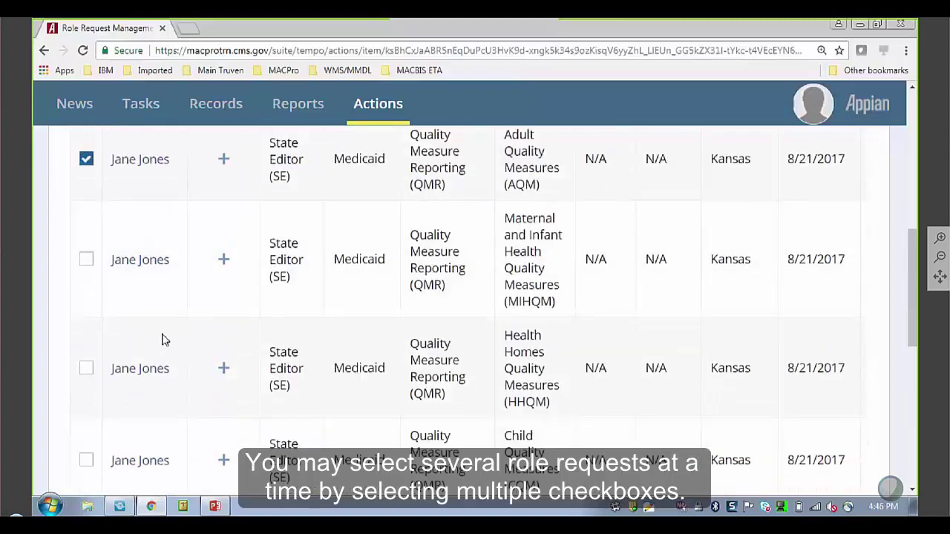
scroll(164, 339, "up", 3)
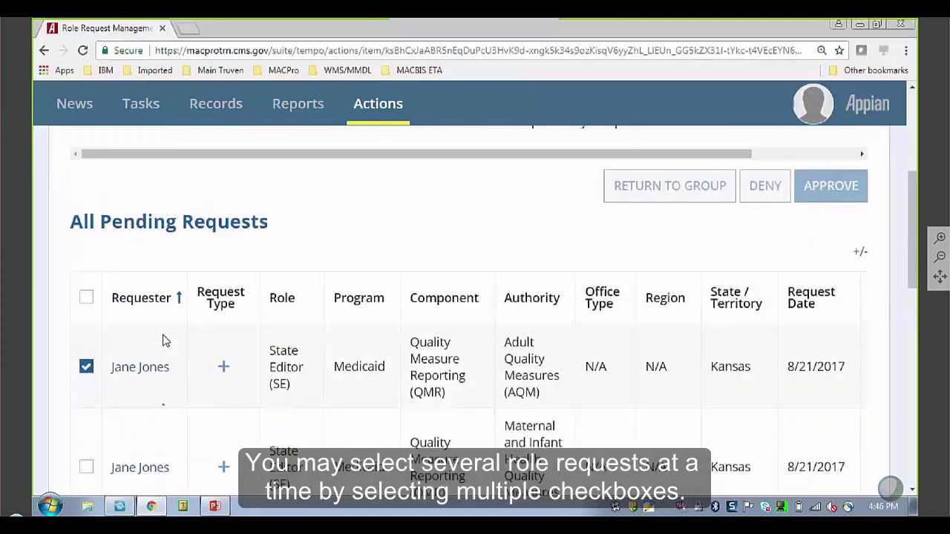
scroll(164, 339, "down", 7)
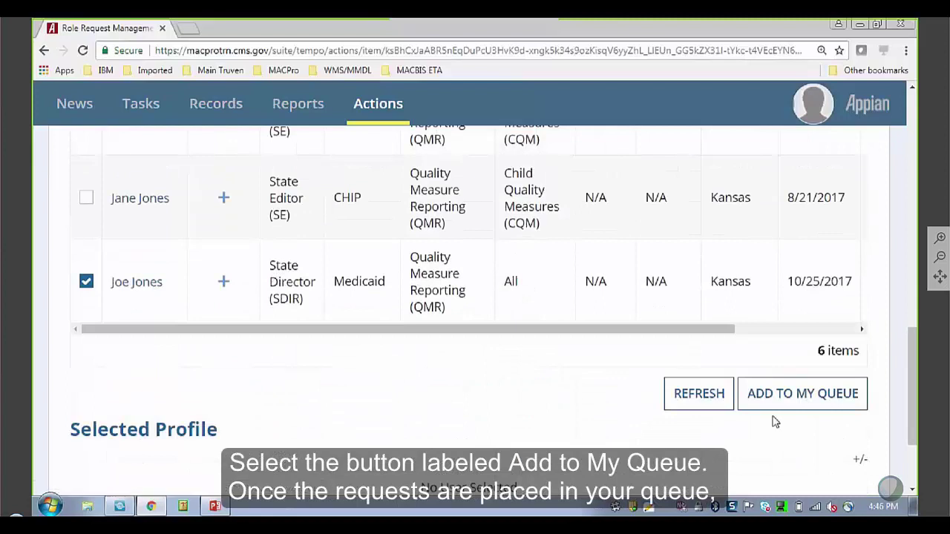
left_click(813, 406)
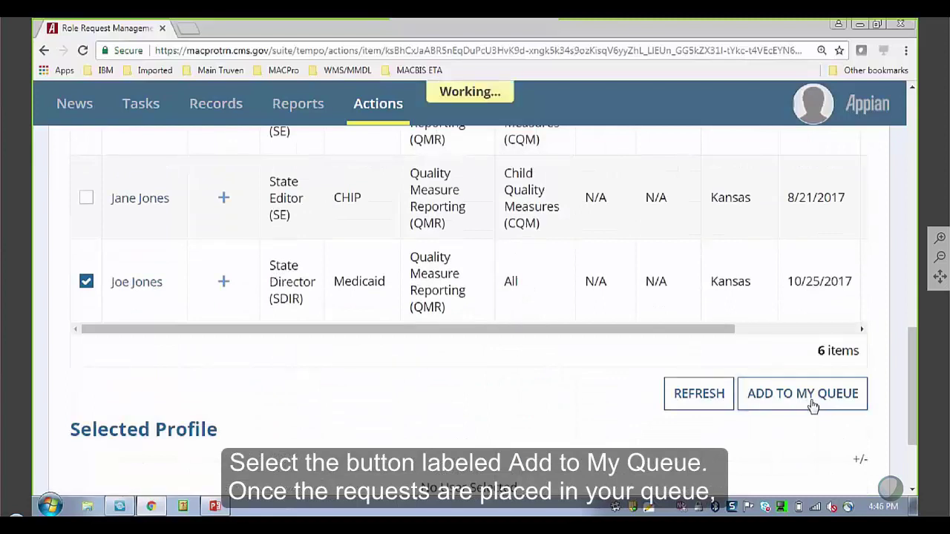
scroll(560, 386, "up", 10)
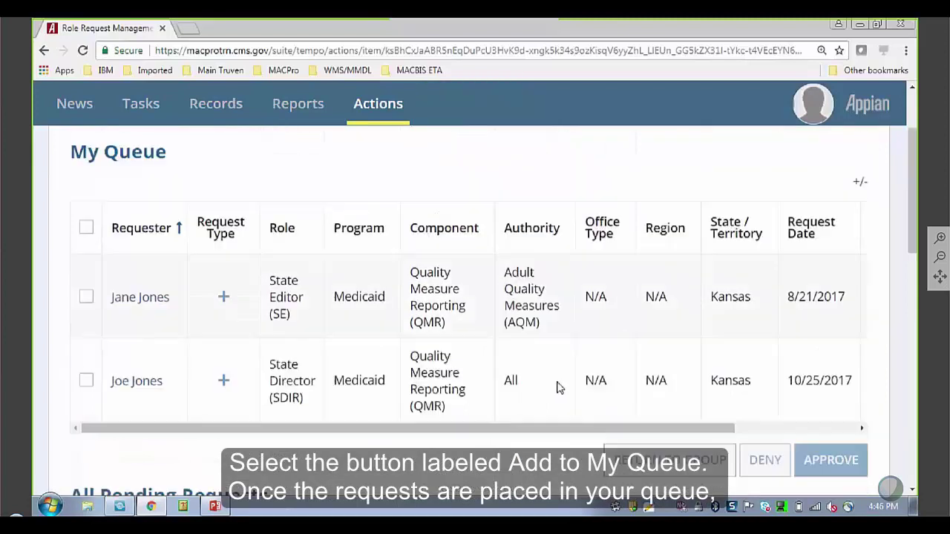
scroll(560, 388, "up", 1)
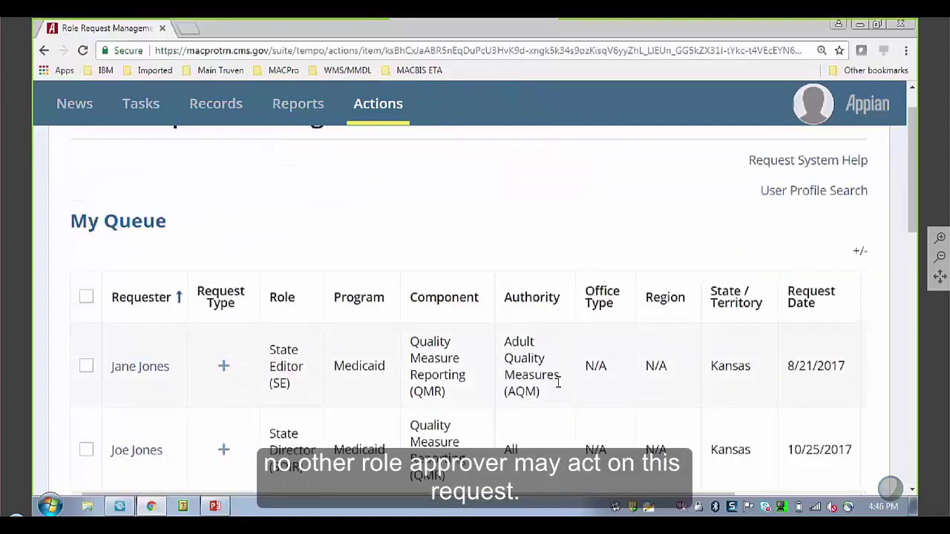
Return the State Editor request for Adult Quality Measures from My Queue to the group.
scroll(560, 387, "down", 1)
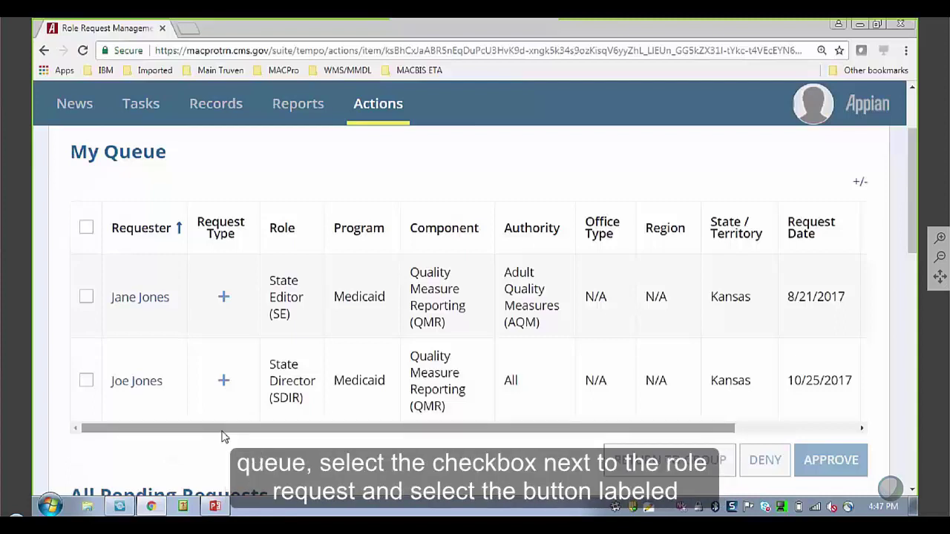
left_click(87, 298)
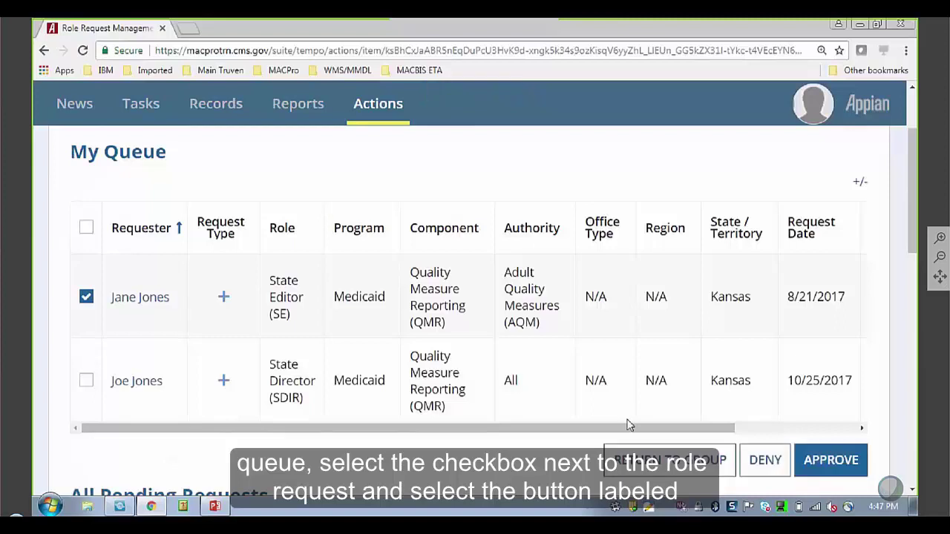
left_click(659, 473)
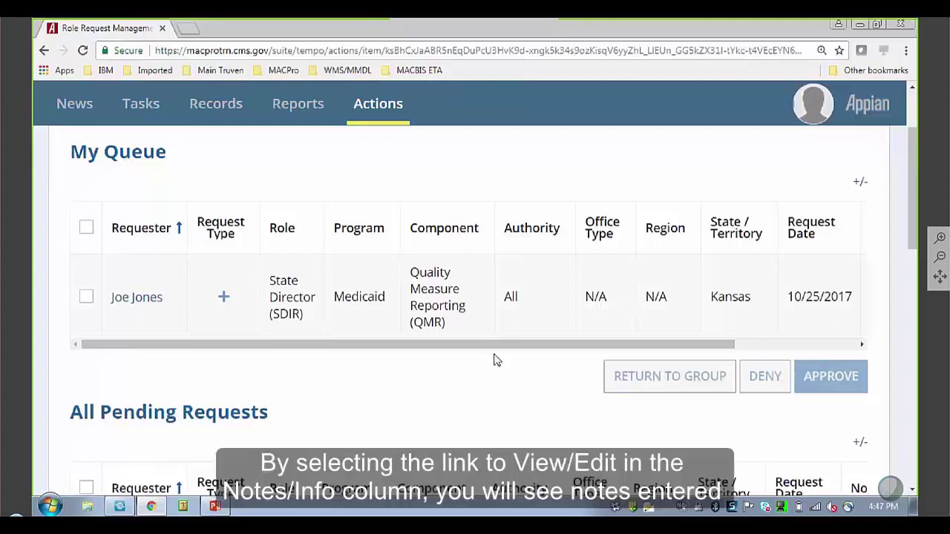
Open the notes and info of the queued State Director request and examine the role description, requester notes and reviewer notes field.
left_click_drag(497, 345, 636, 346)
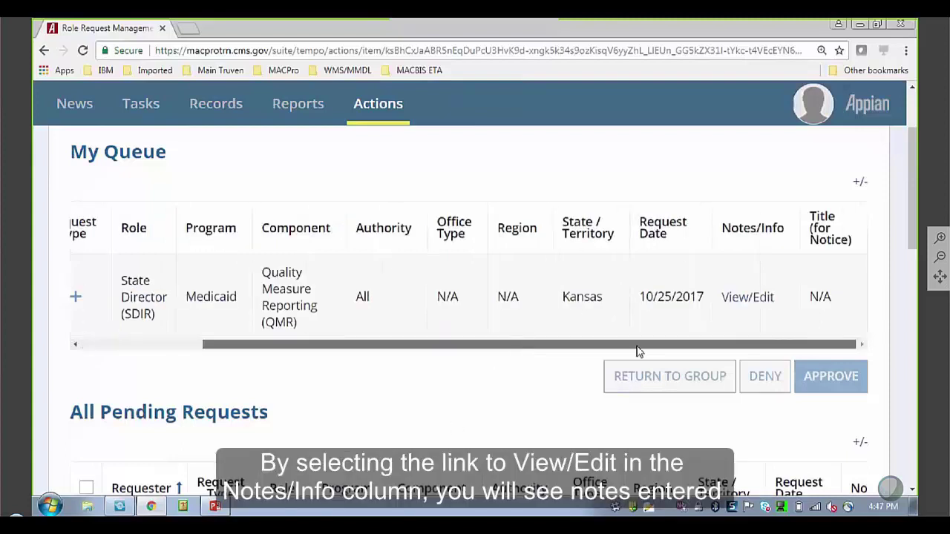
left_click(737, 303)
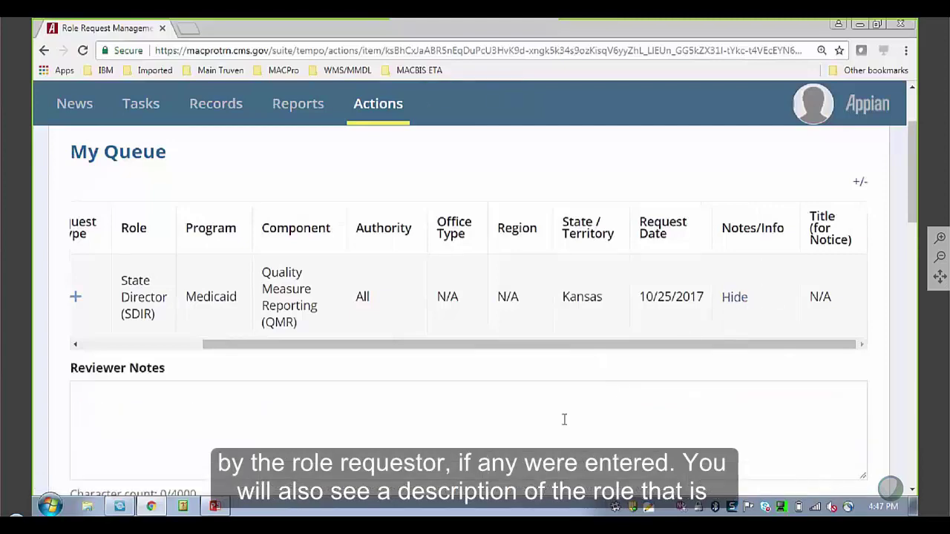
scroll(564, 421, "down", 3)
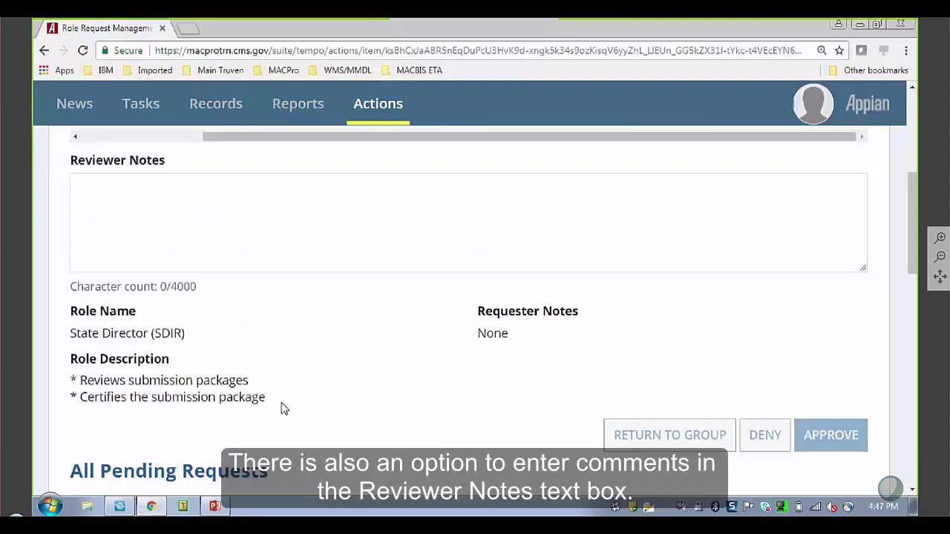
scroll(283, 408, "up", 2)
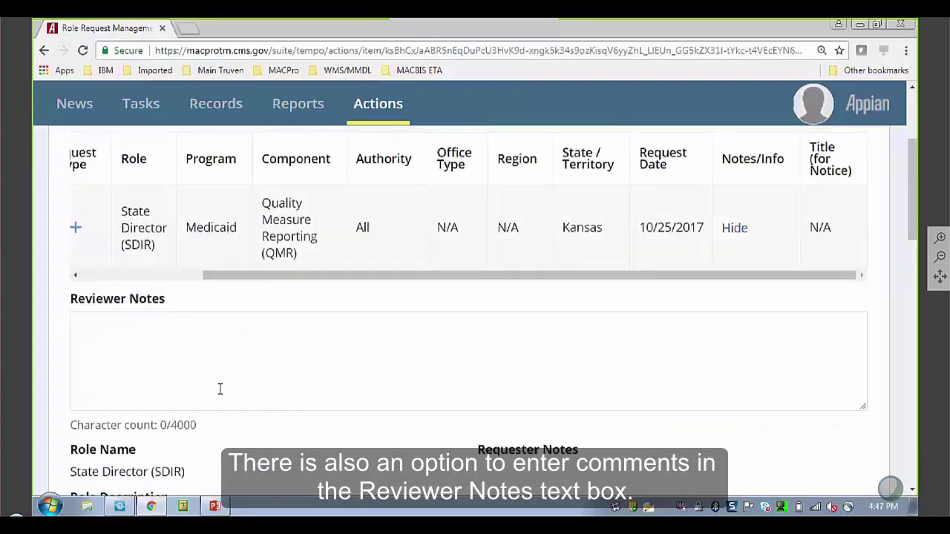
left_click(83, 335)
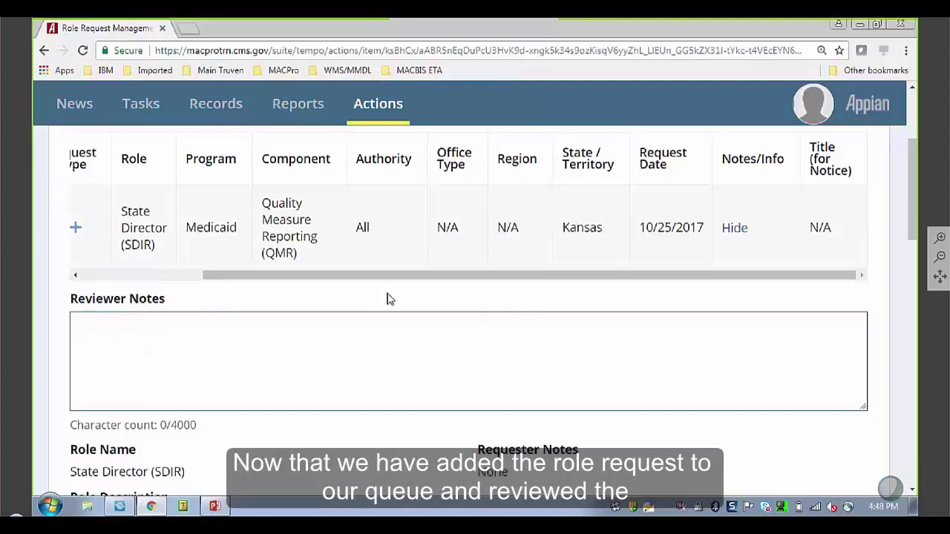
Approve the State Director (SDIR) request in My Queue and continue past the action summary to Role Request Management.
scroll(384, 325, "up", 2)
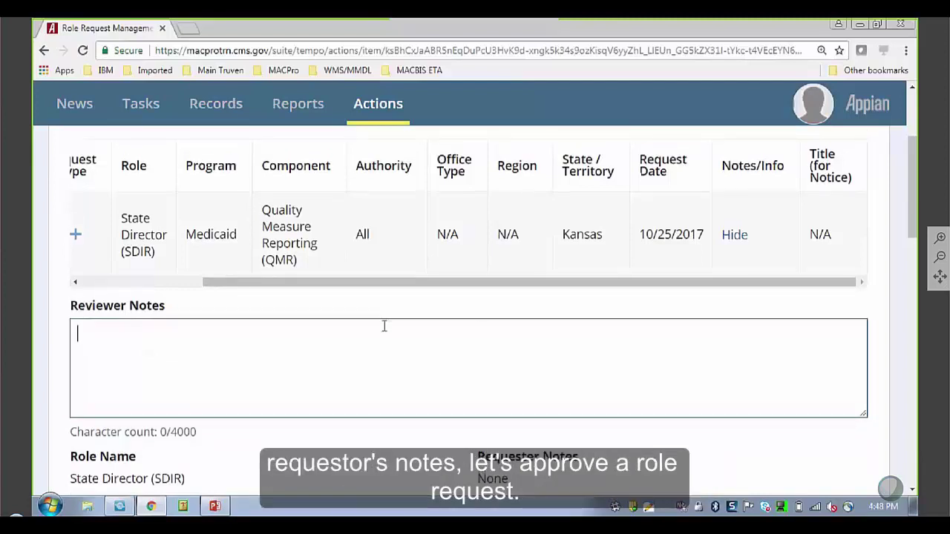
left_click_drag(343, 415, 218, 428)
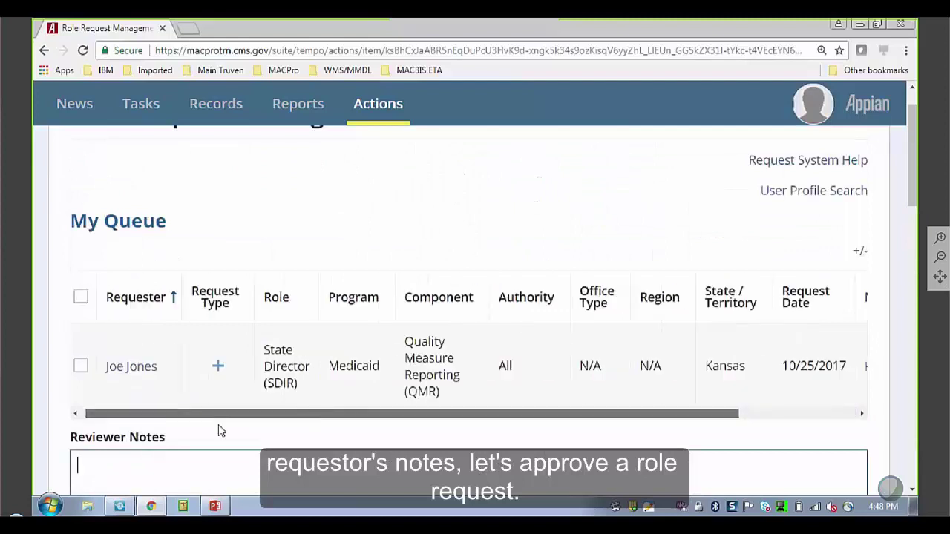
scroll(211, 436, "down", 1)
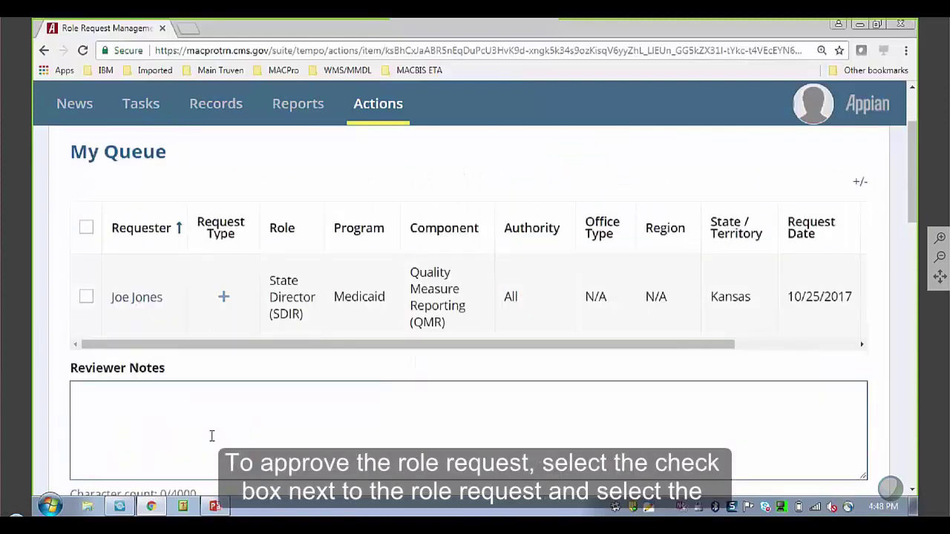
left_click(89, 301)
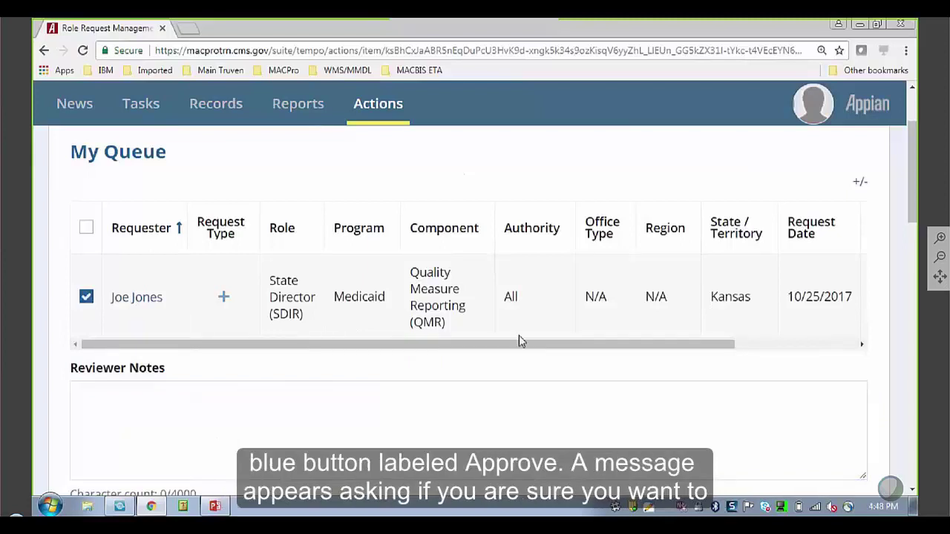
scroll(577, 366, "down", 5)
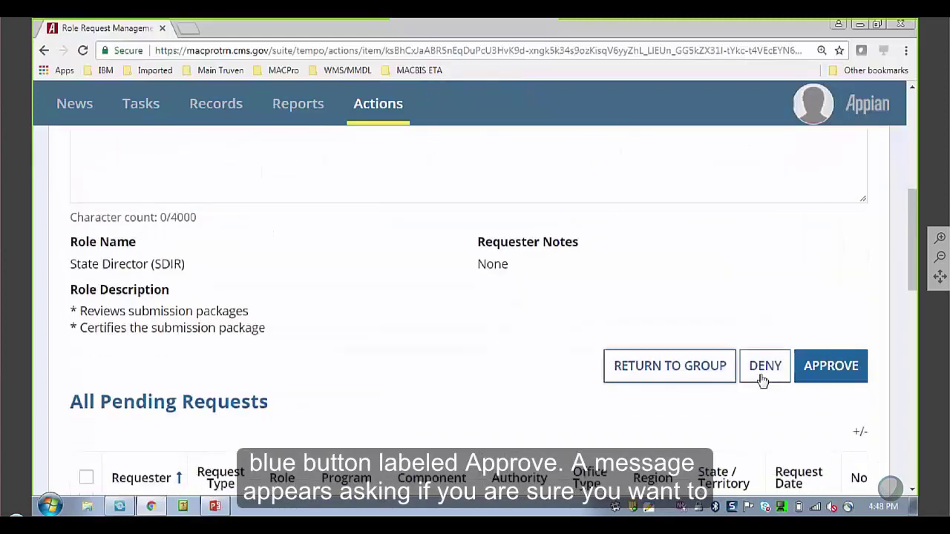
left_click(849, 376)
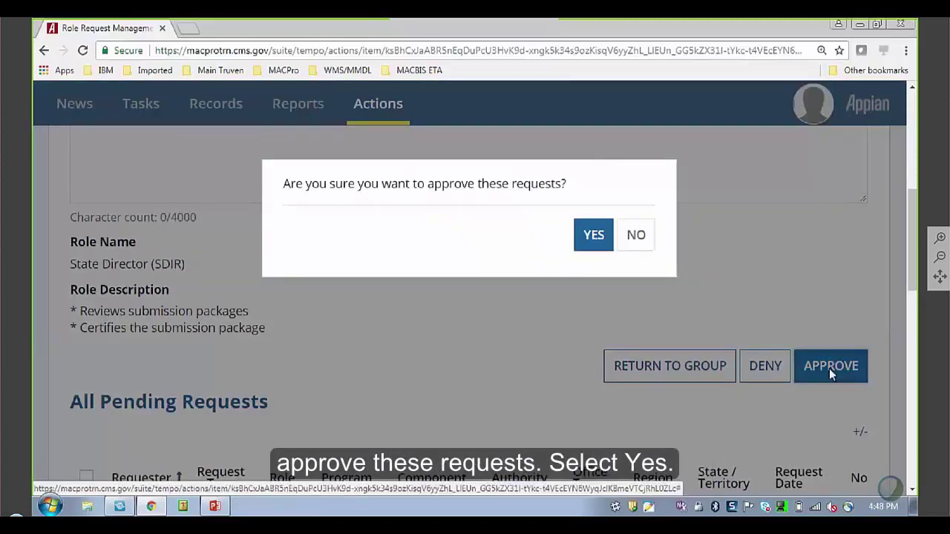
left_click(593, 236)
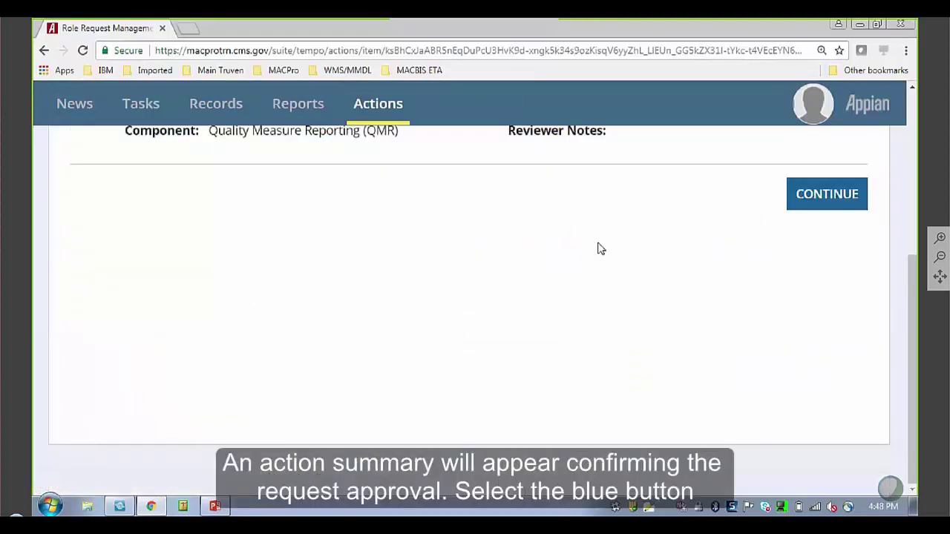
scroll(601, 249, "up", 4)
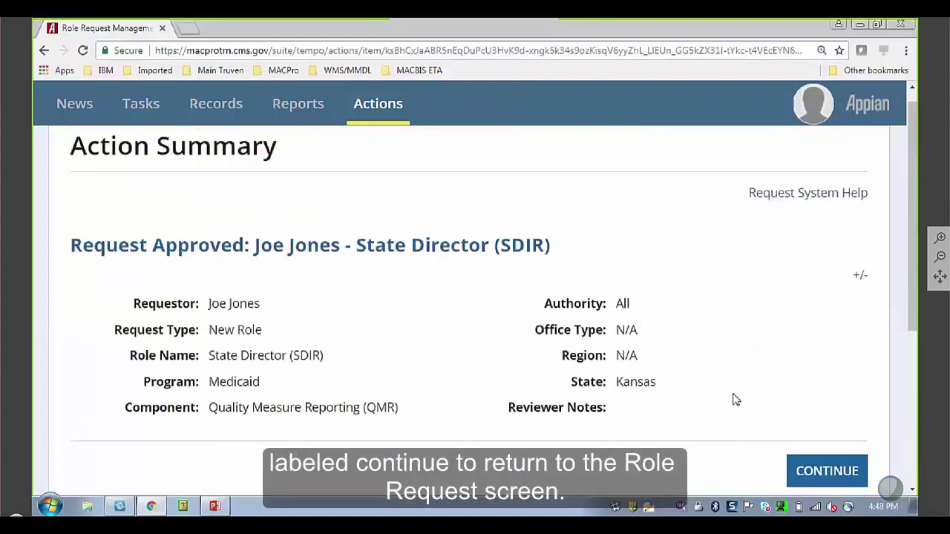
left_click(839, 483)
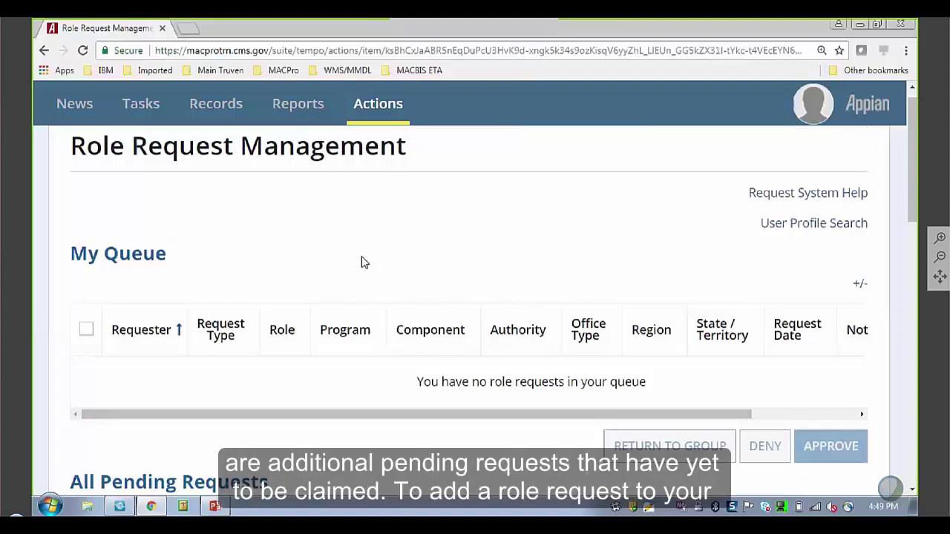
Add the pending Medicaid State Editor request with the Adult Quality Measures authority to My Queue.
scroll(355, 287, "down", 1)
scroll(355, 287, "down", 5)
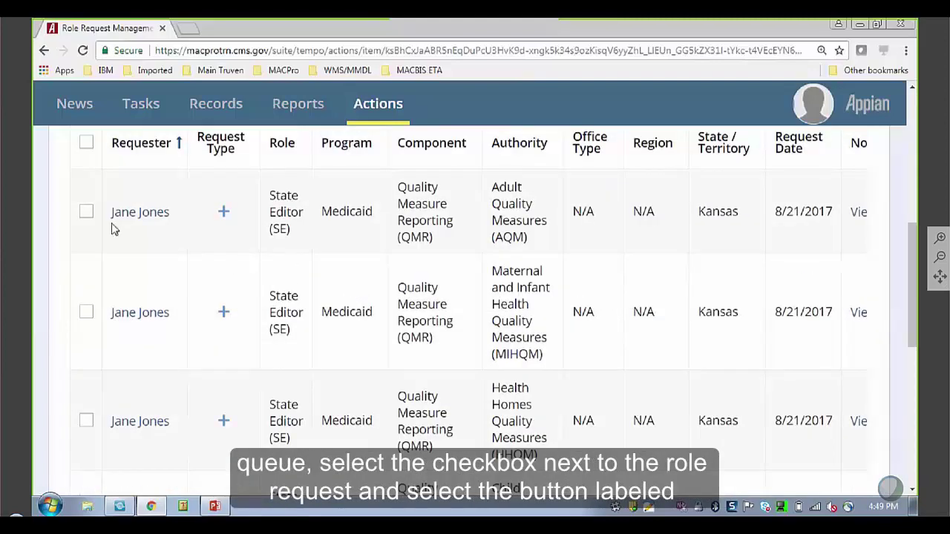
left_click(86, 213)
scroll(583, 308, "down", 4)
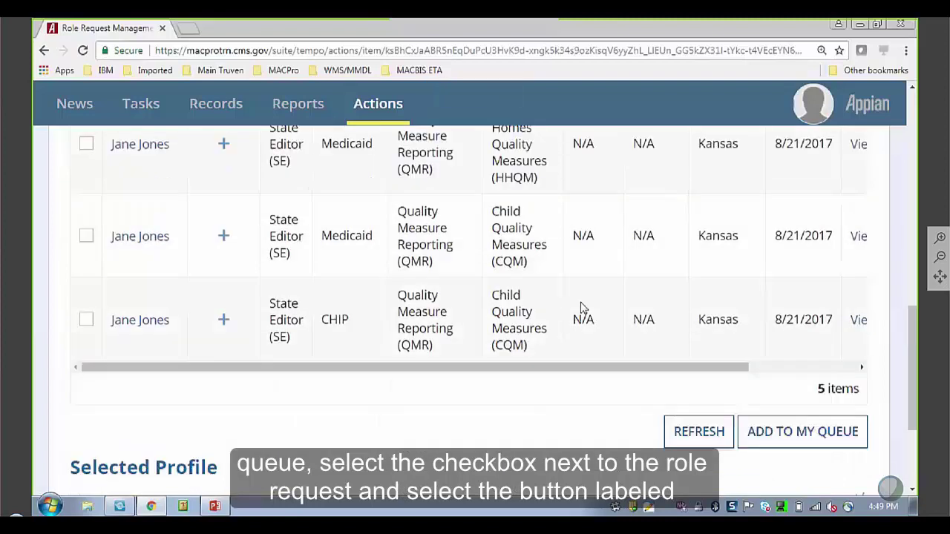
left_click(803, 432)
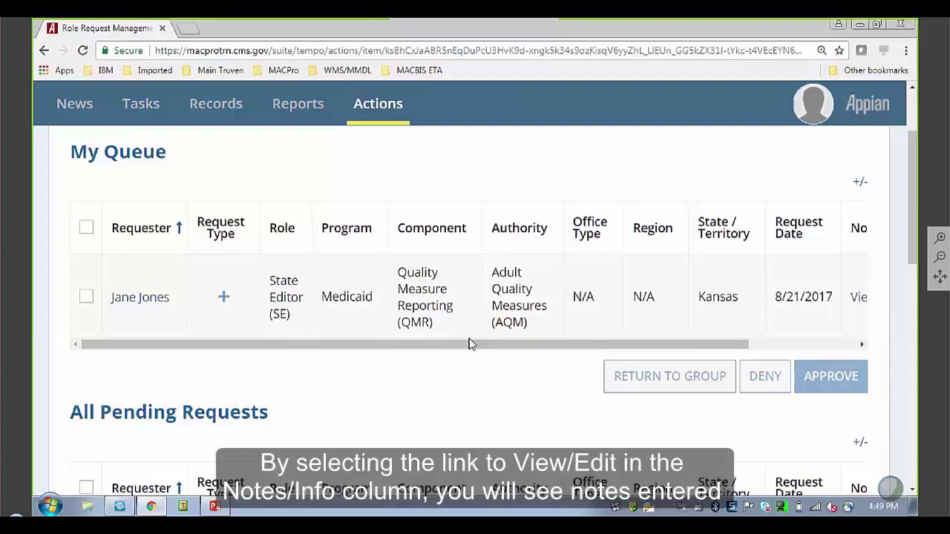
Open the notes and info of the queued State Editor request and examine its role description and requester notes.
left_click_drag(469, 346, 653, 352)
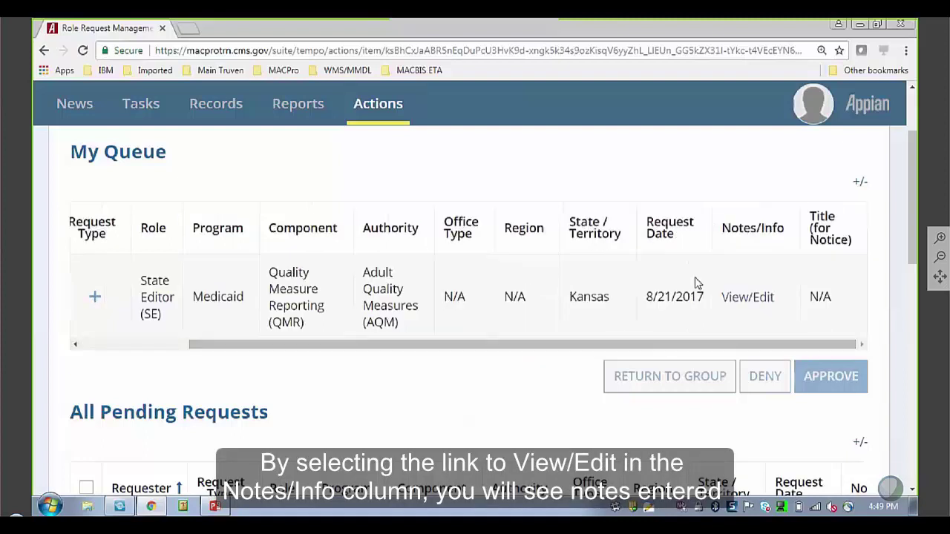
left_click(745, 299)
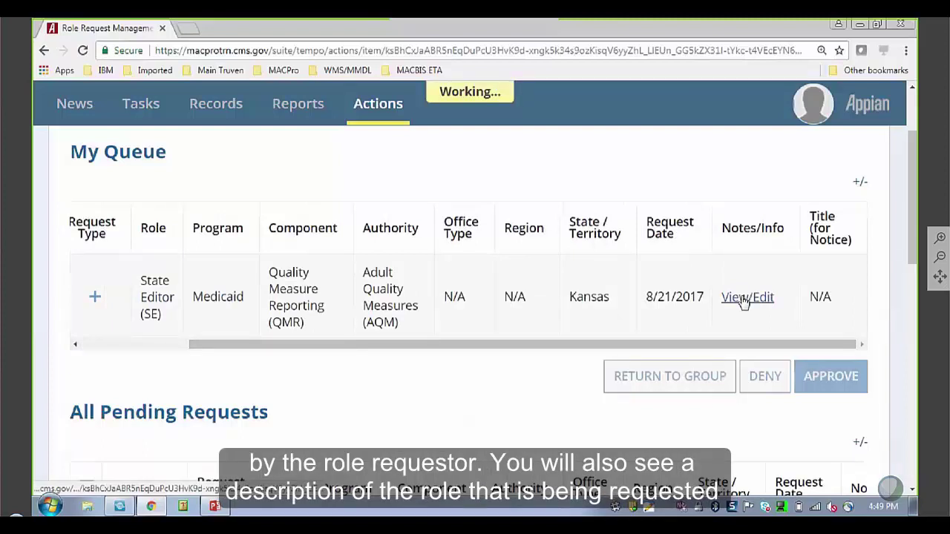
scroll(354, 388, "down", 2)
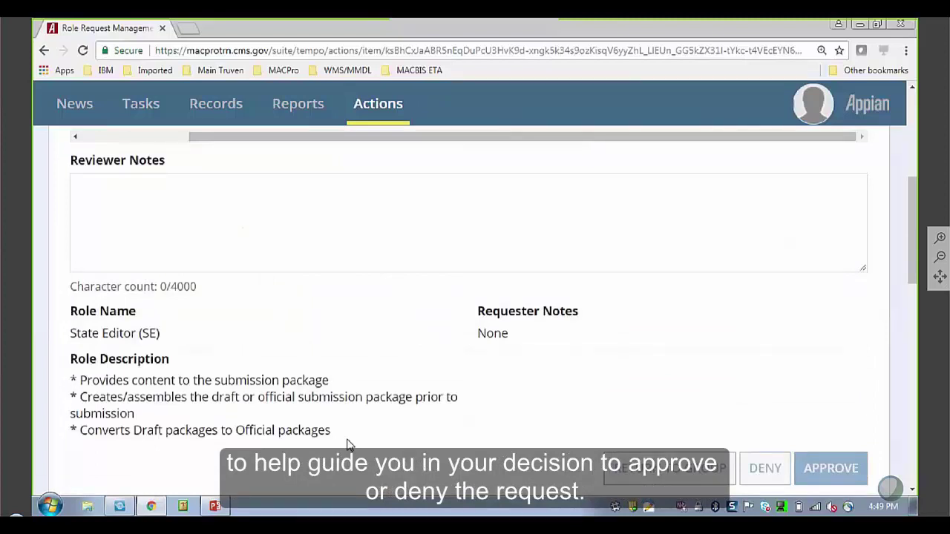
scroll(349, 444, "up", 1)
scroll(349, 444, "up", 1)
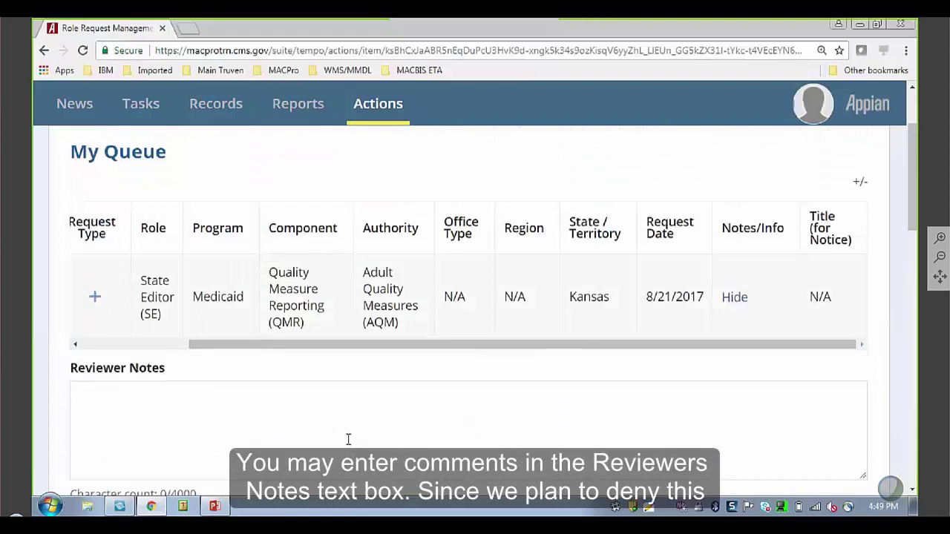
Enter "A reason why you are denying this request." as the reviewer notes for the queued State Editor request.
left_click(282, 411)
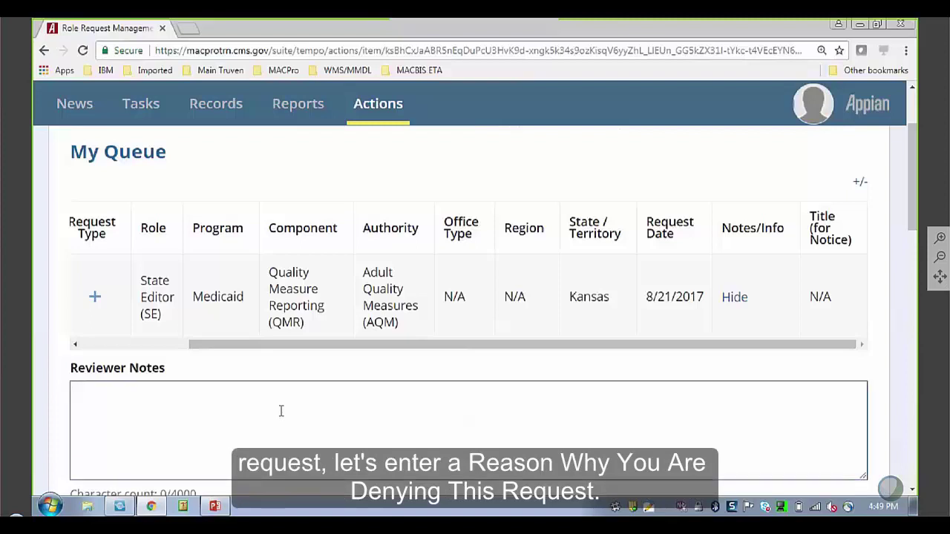
type("A reas")
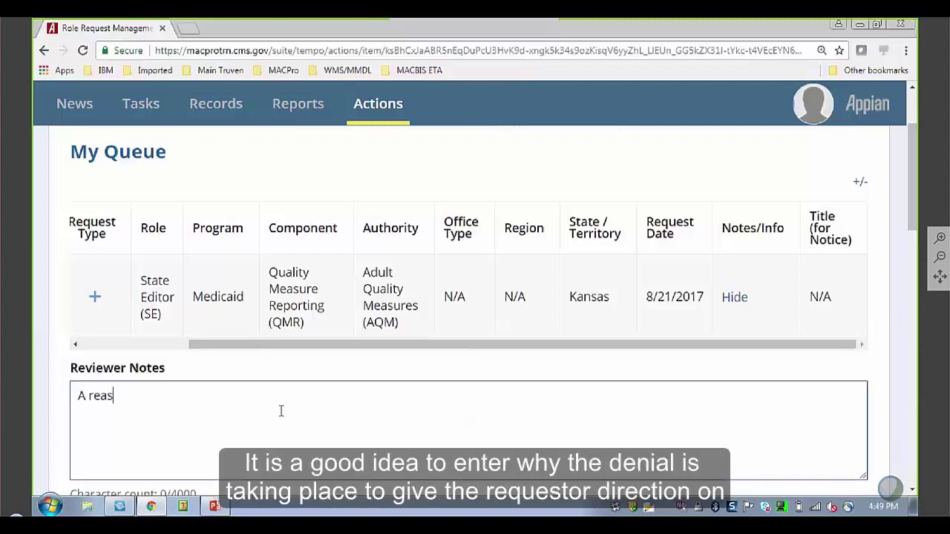
type("on why you are ")
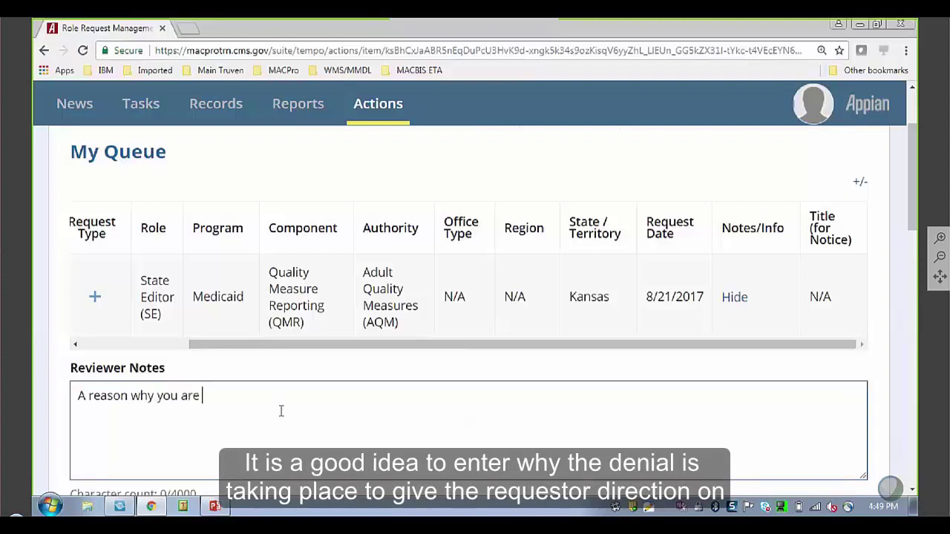
type("denying this request.")
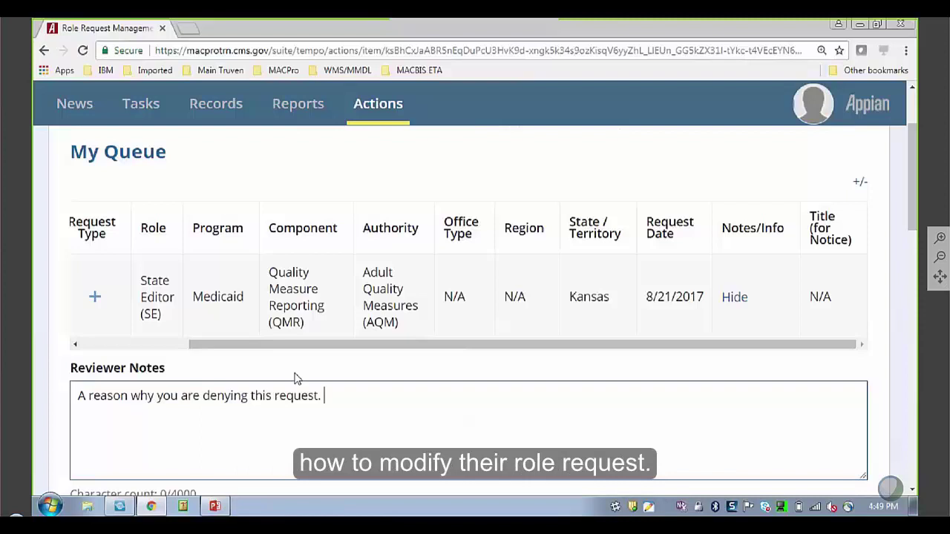
left_click(295, 379)
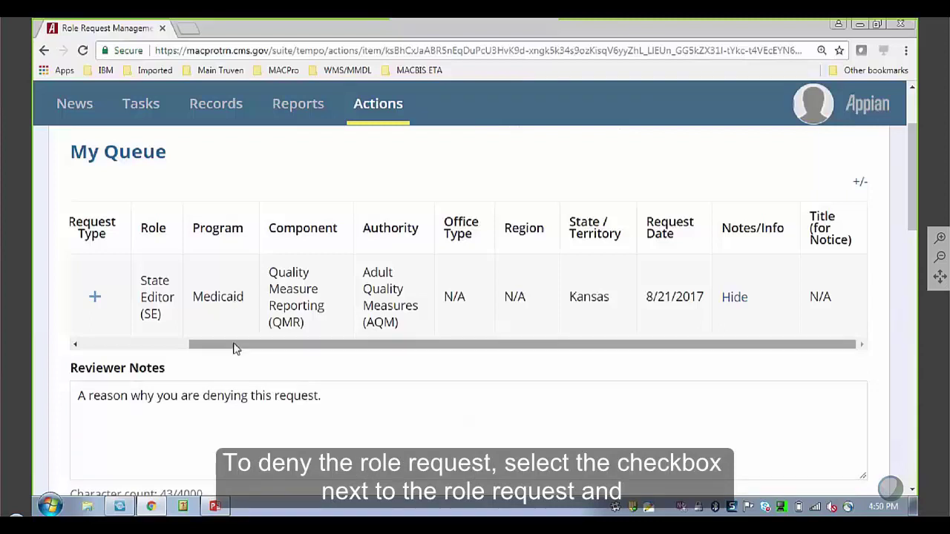
Deny the State Editor (SE) request in My Queue and continue past the action summary to Role Request Management.
left_click_drag(233, 349, 79, 344)
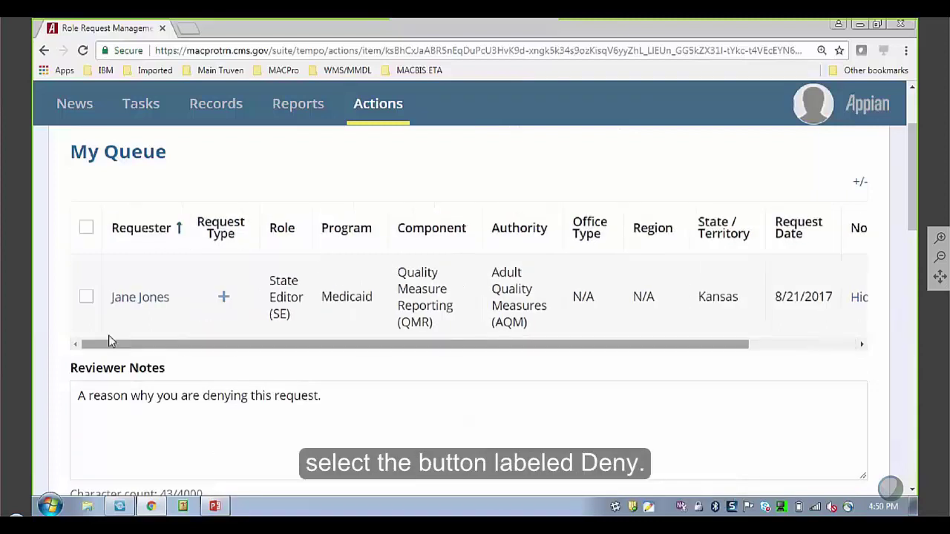
left_click(86, 297)
scroll(865, 384, "down", 1)
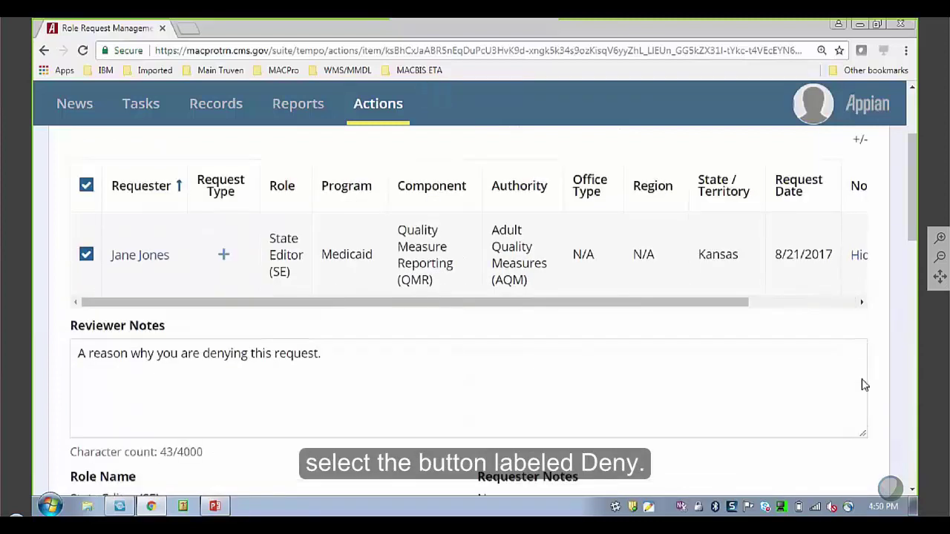
scroll(865, 384, "down", 3)
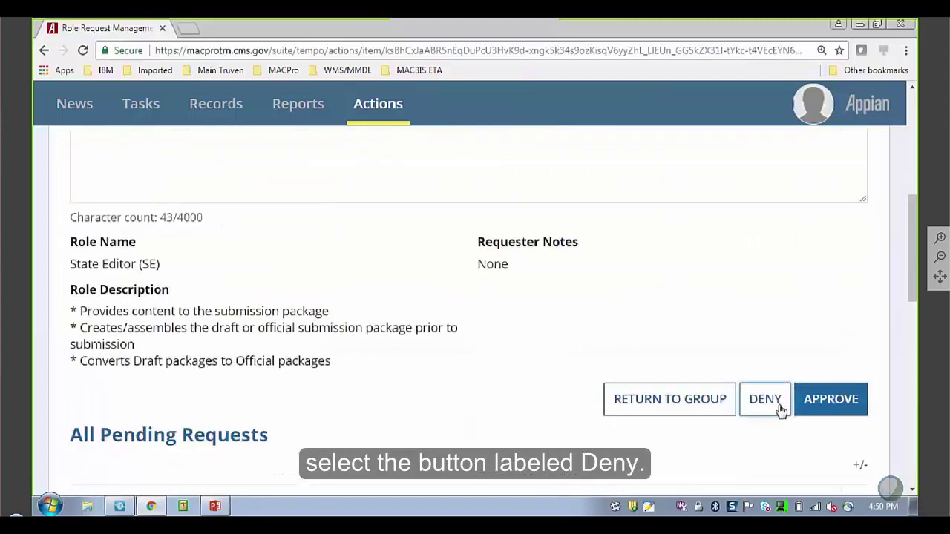
left_click(765, 400)
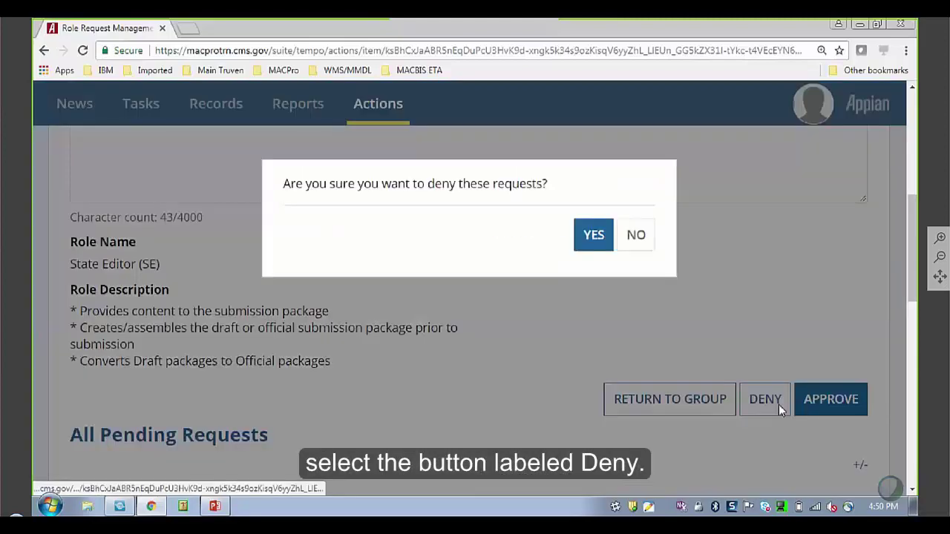
left_click(593, 236)
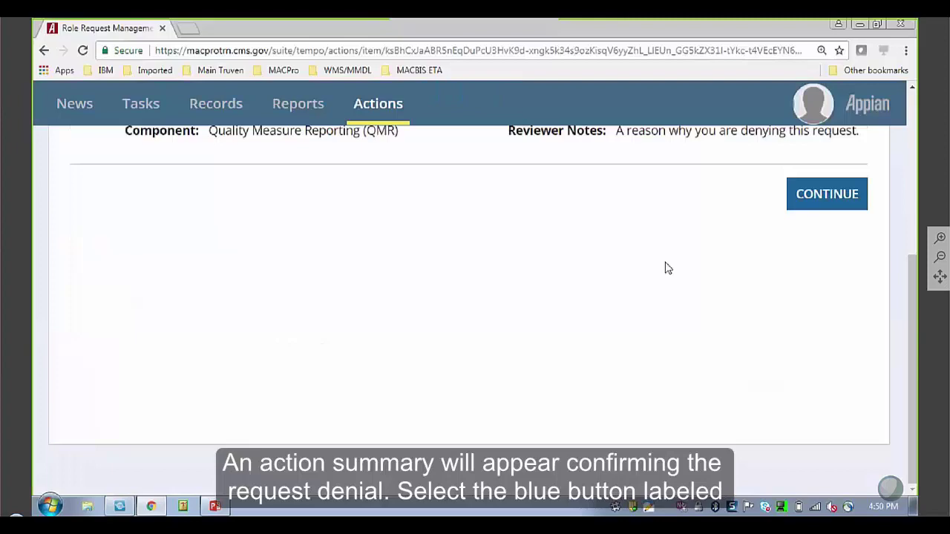
scroll(666, 267, "up", 4)
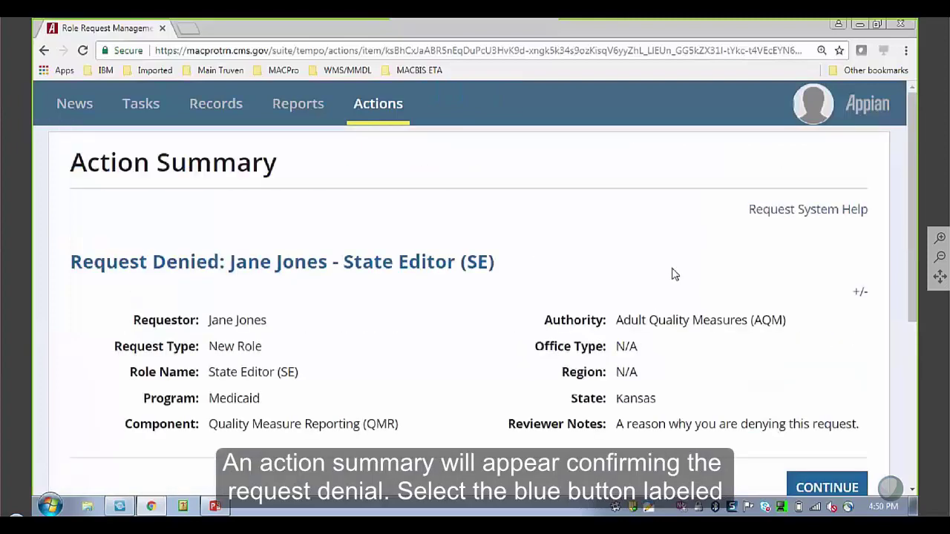
scroll(720, 319, "down", 1)
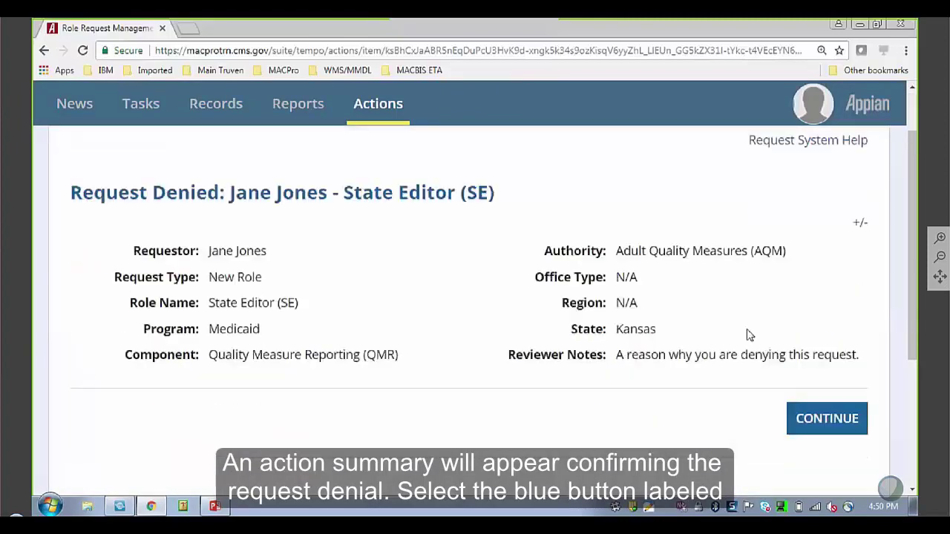
left_click(827, 420)
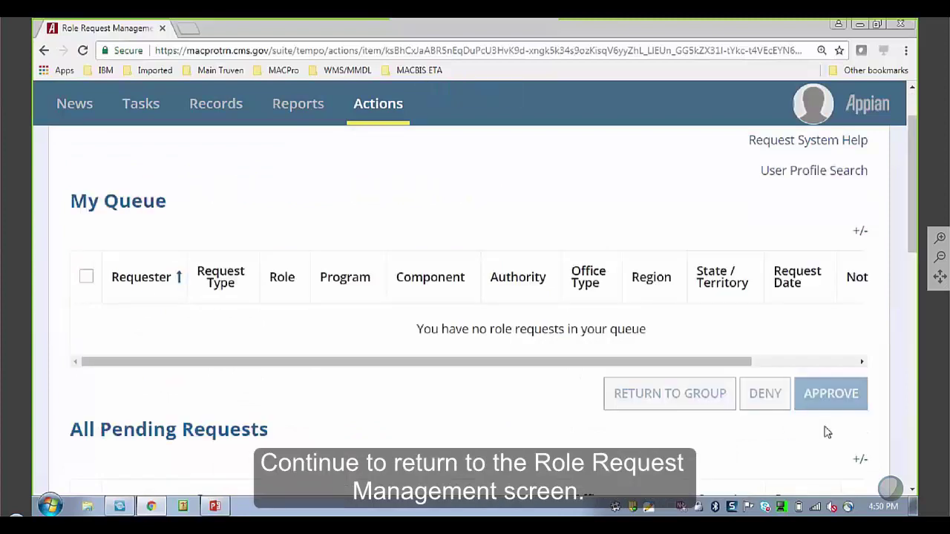
Open the User Profile Search from Role Request Management and look over the Filter By User fields.
scroll(568, 394, "up", 1)
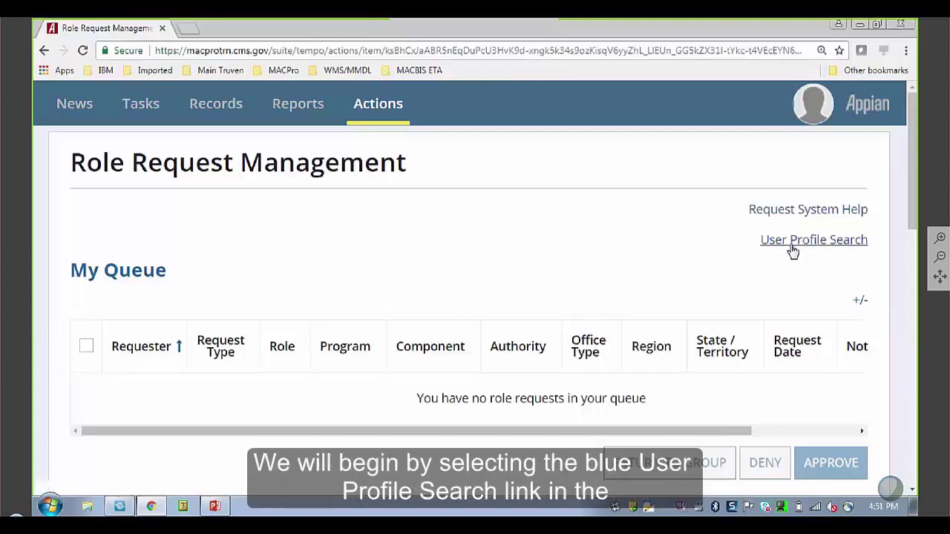
left_click(829, 244)
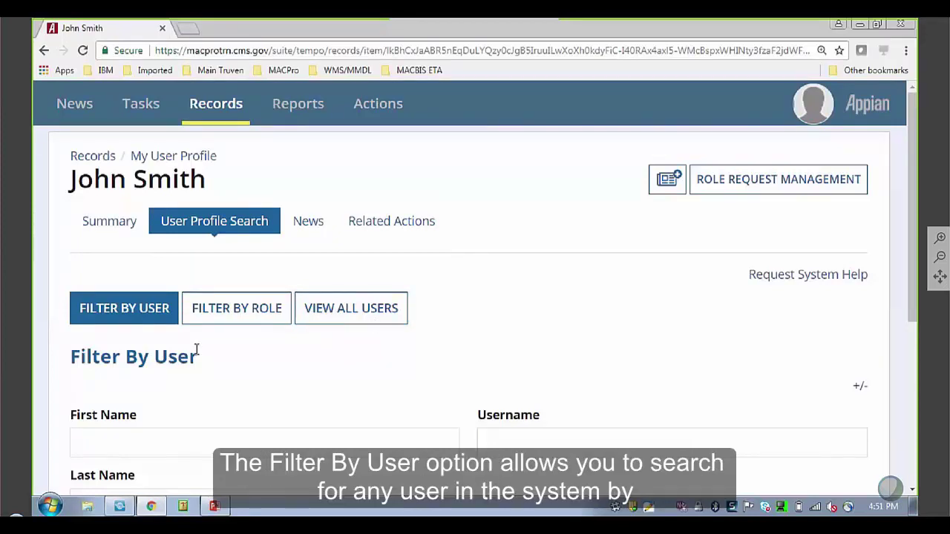
scroll(138, 361, "down", 1)
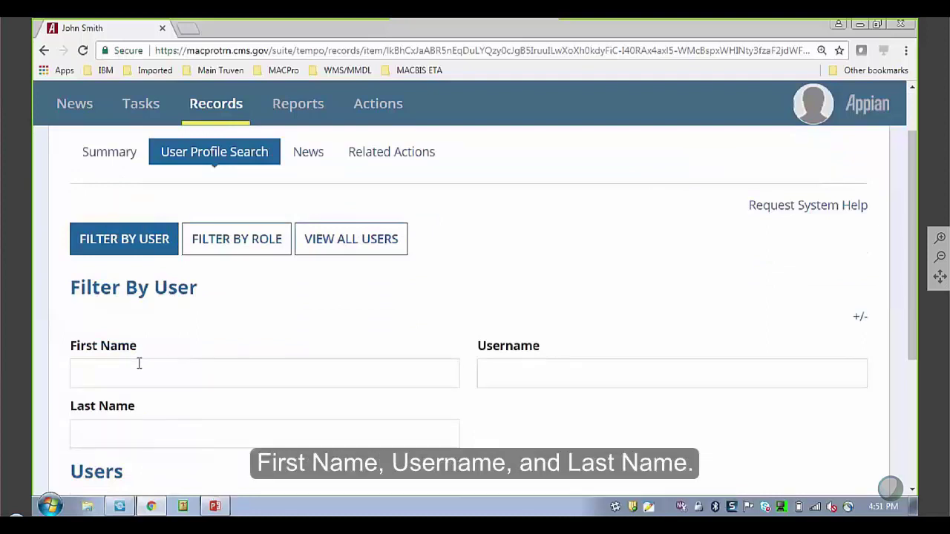
scroll(139, 363, "down", 1)
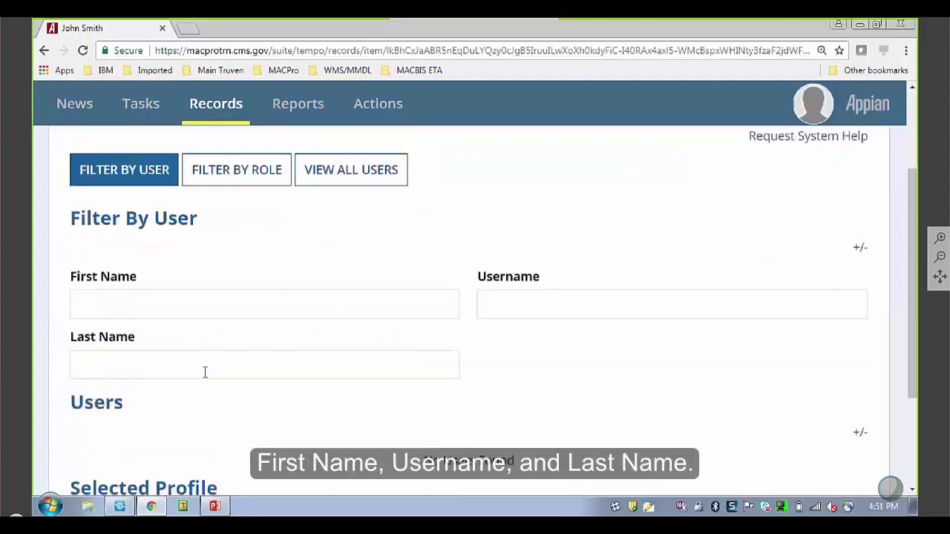
scroll(205, 372, "down", 1)
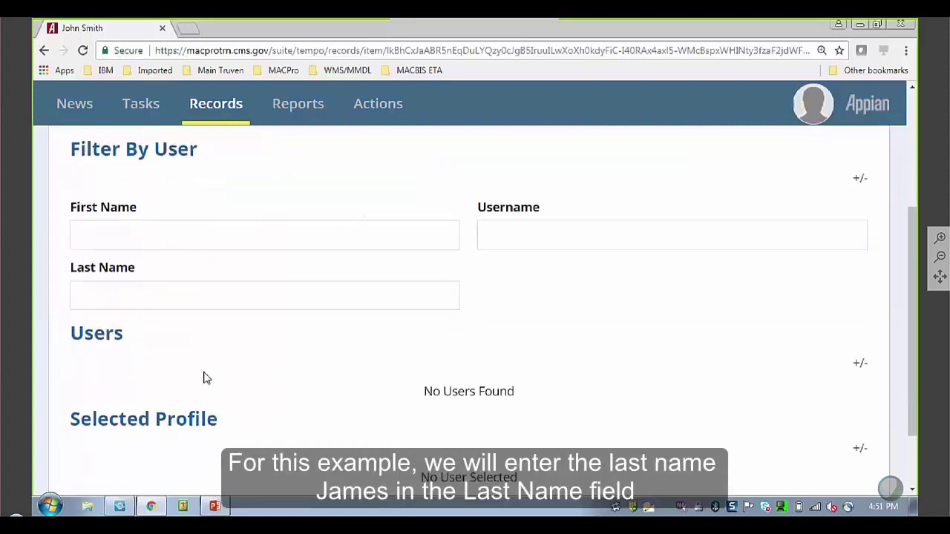
scroll(205, 375, "up", 2)
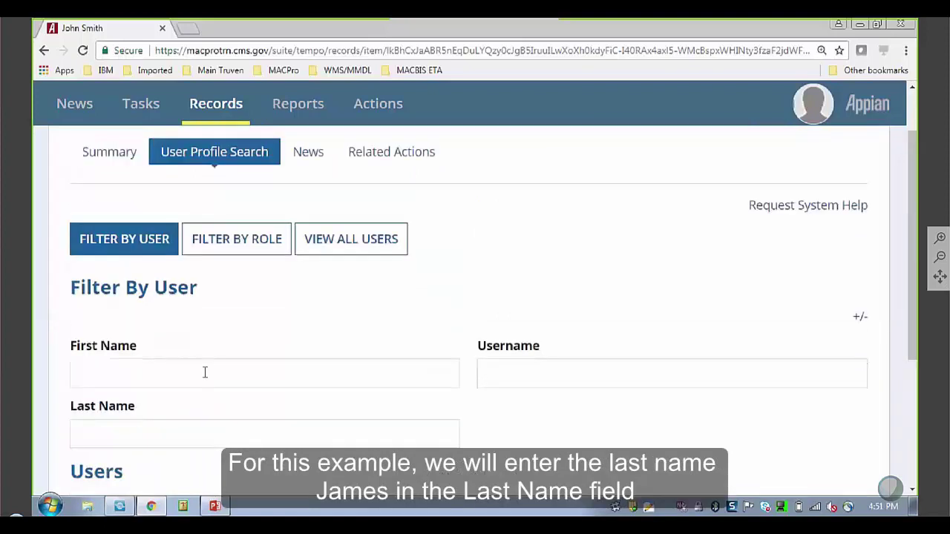
Filter the users by the sample user's last name and open the matching user's profile with its basic information and approved roles.
left_click(338, 425)
type("james")
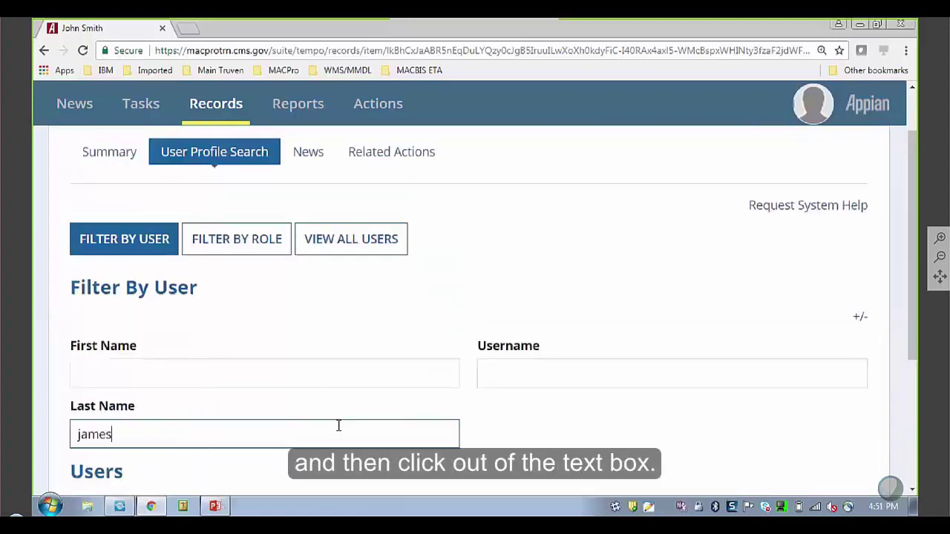
left_click(560, 444)
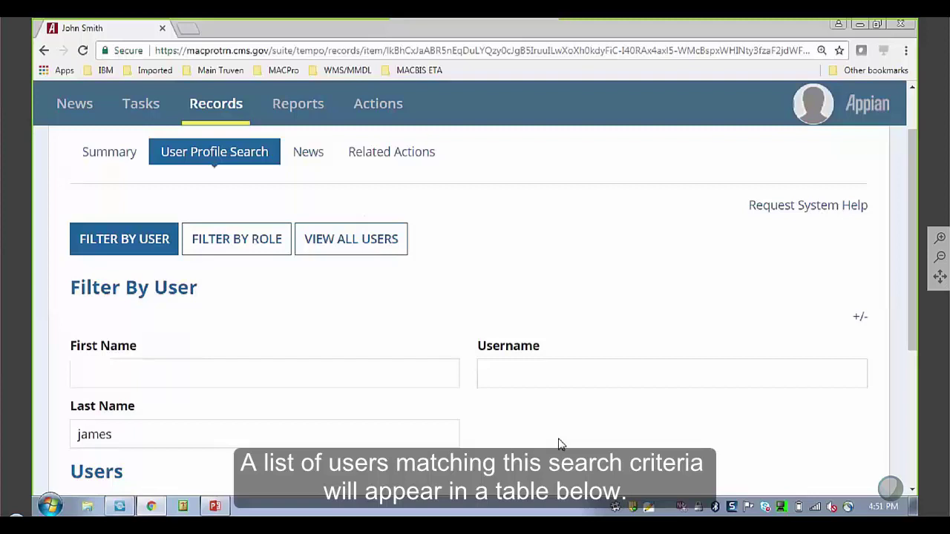
scroll(560, 444, "down", 1)
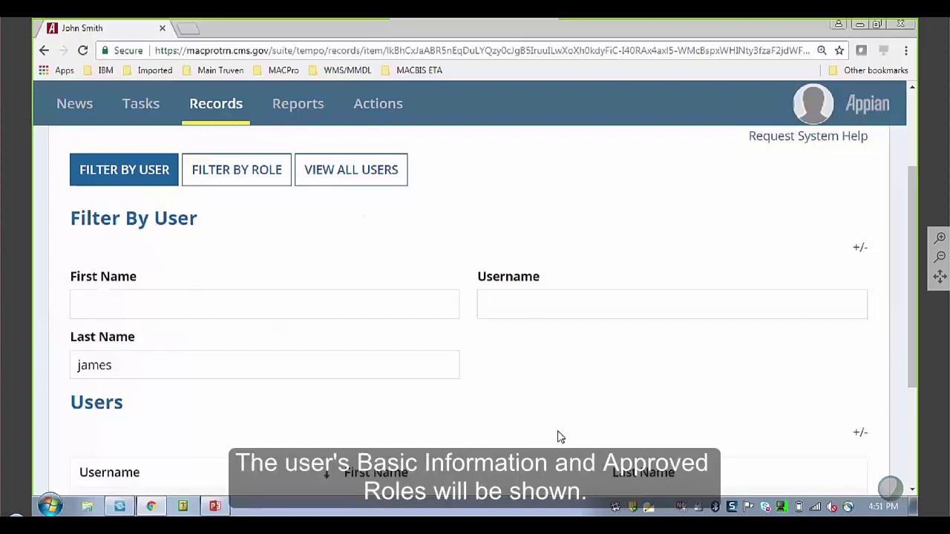
scroll(560, 437, "down", 2)
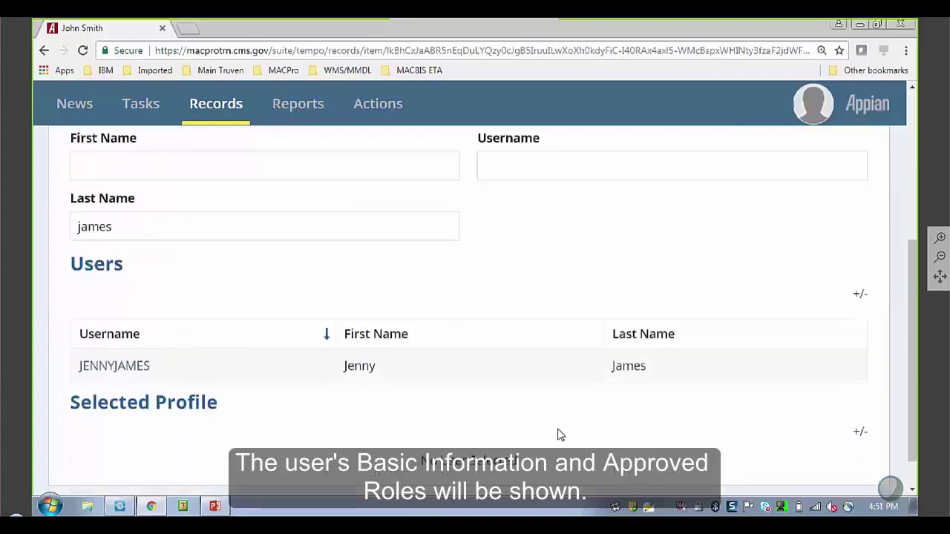
left_click(133, 370)
scroll(381, 293, "down", 4)
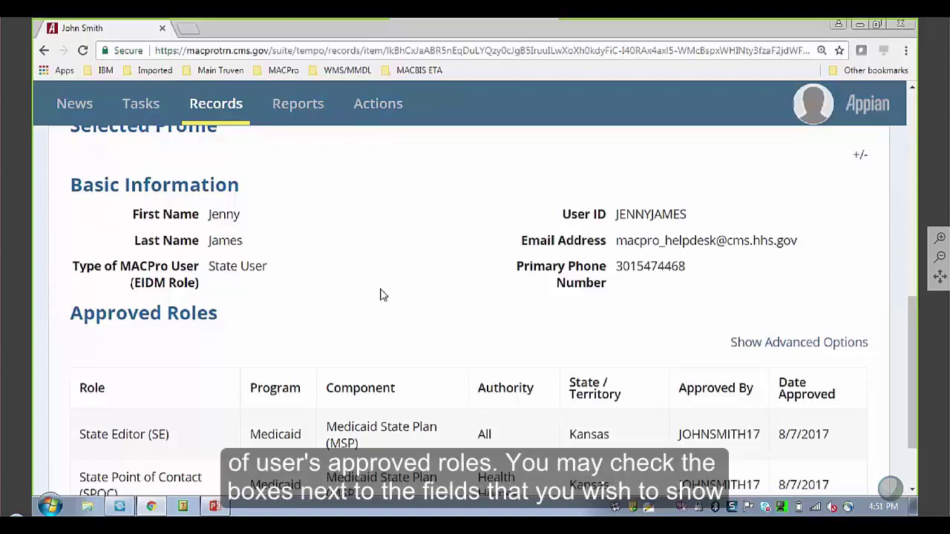
Show the advanced options of the Approved Roles table and add the Tasks column.
left_click(829, 345)
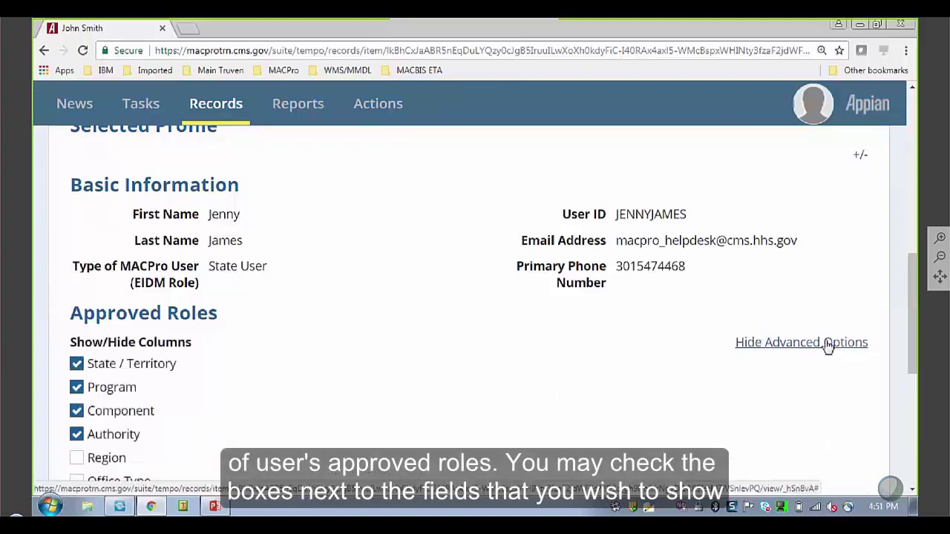
scroll(497, 366, "down", 2)
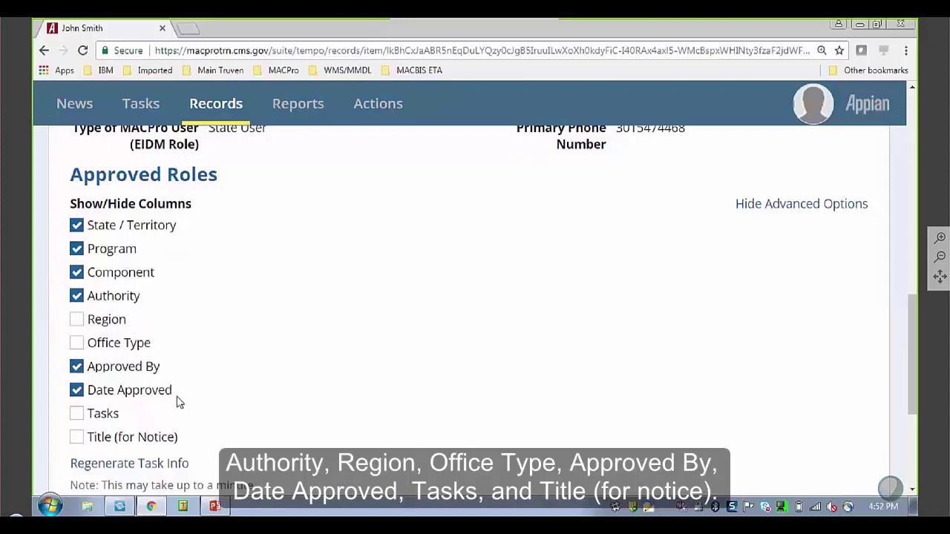
left_click(77, 415)
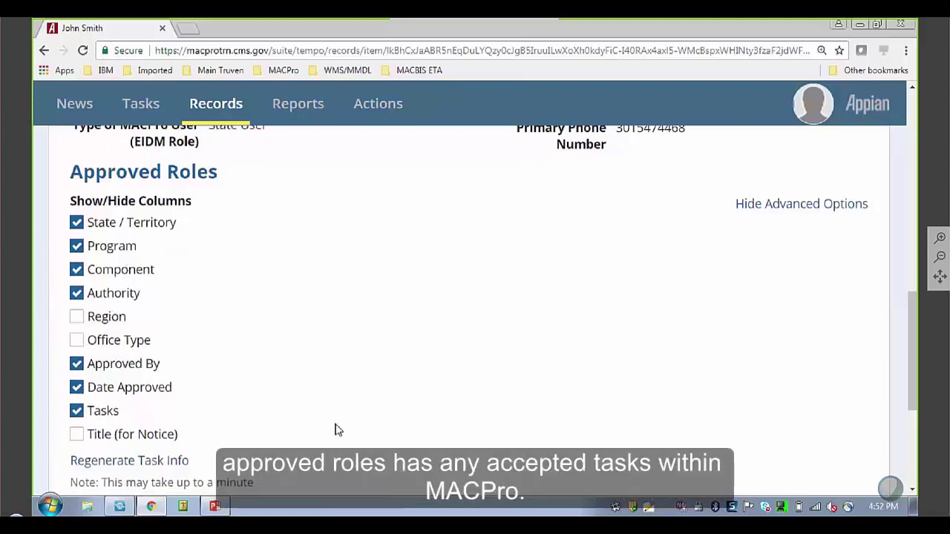
View the accepted tasks of the State Point of Contact (SPOC) role in the Approved Roles table.
scroll(361, 444, "down", 3)
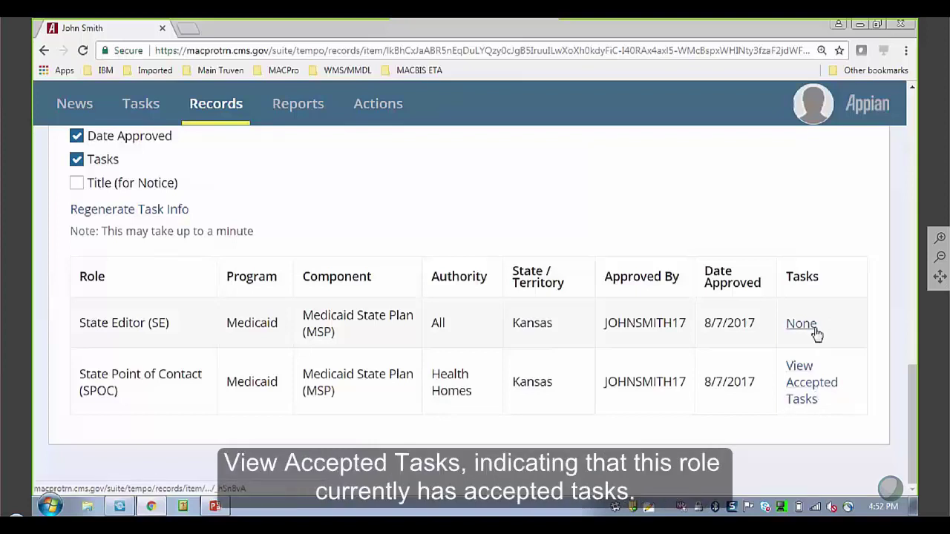
left_click(811, 391)
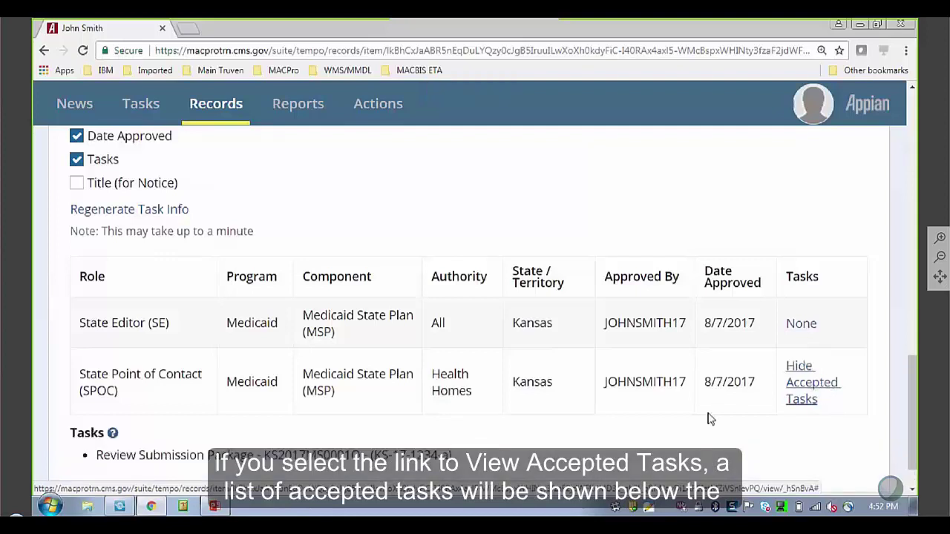
scroll(707, 419, "down", 1)
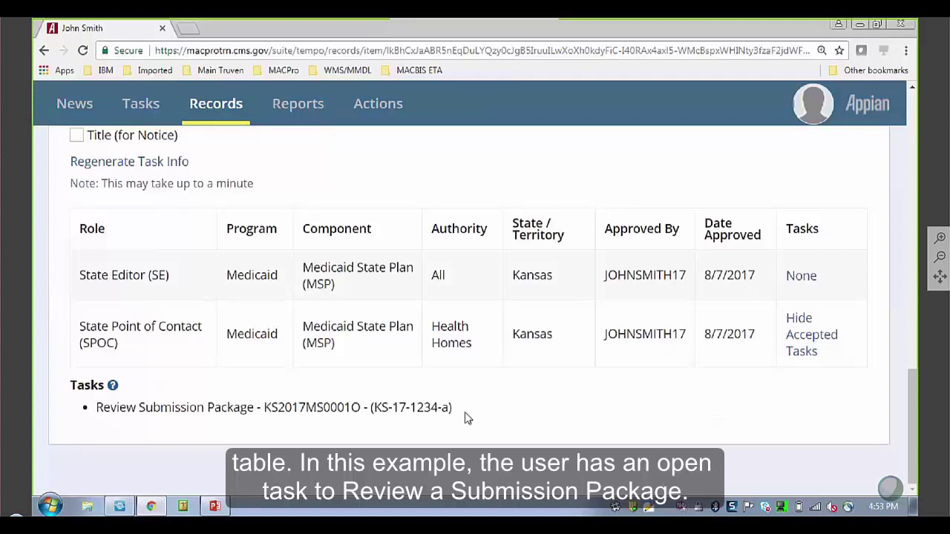
scroll(465, 412, "up", 1)
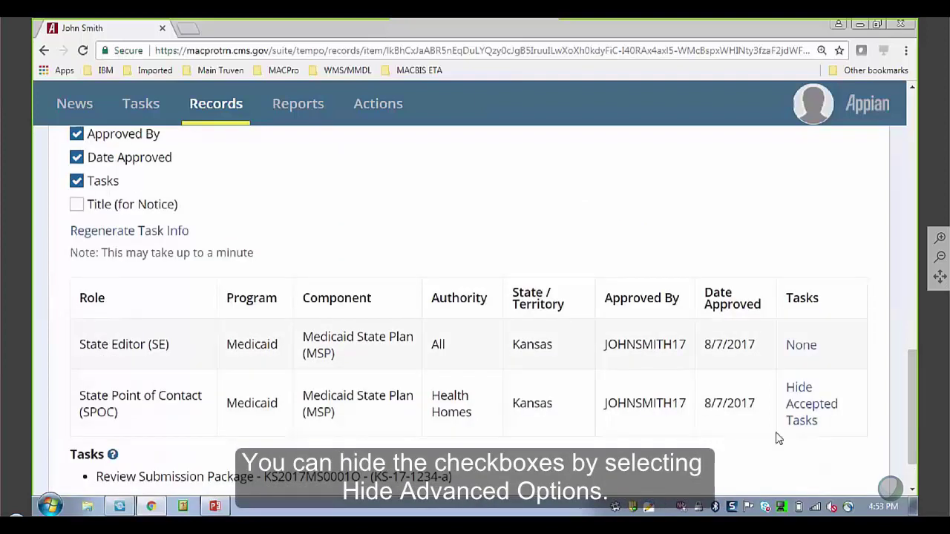
Hide the advanced options with the column checkboxes above the Approved Roles table.
scroll(755, 406, "up", 5)
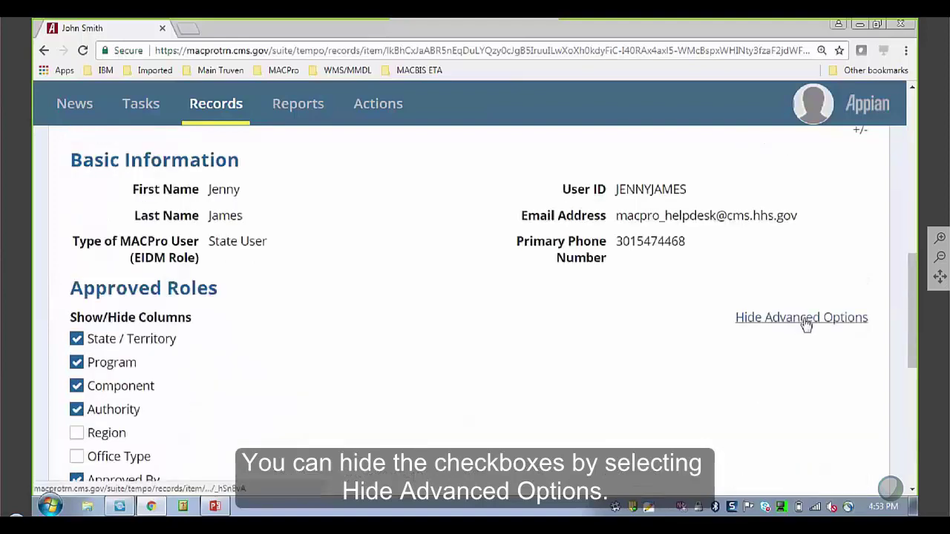
left_click(807, 319)
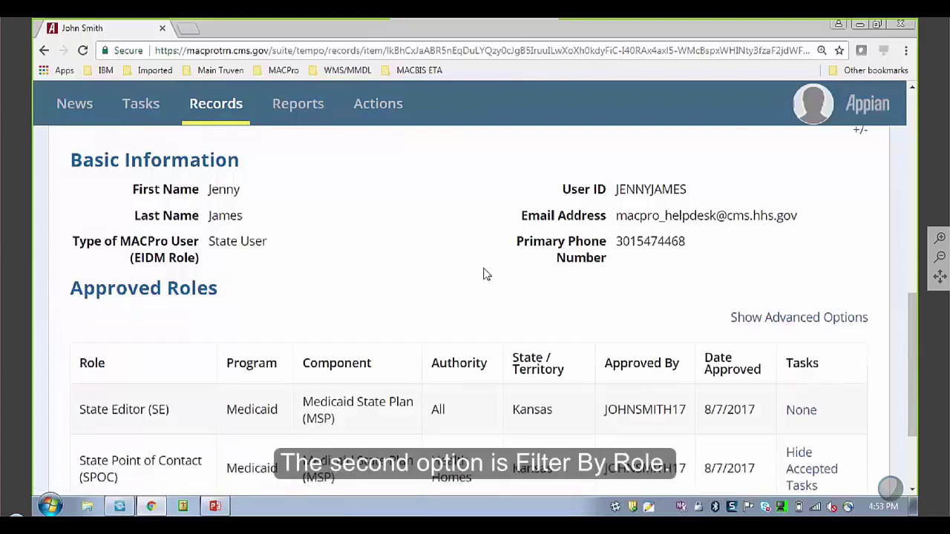
Switch the User Profile Search to Filter By Role and look over its role filter fields and the Users table.
scroll(409, 297, "up", 5)
scroll(319, 344, "up", 3)
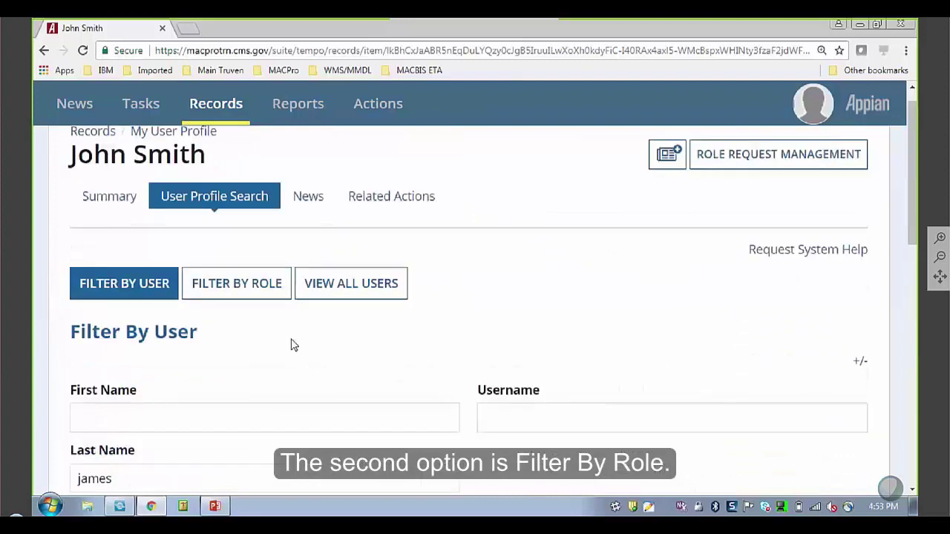
left_click(270, 303)
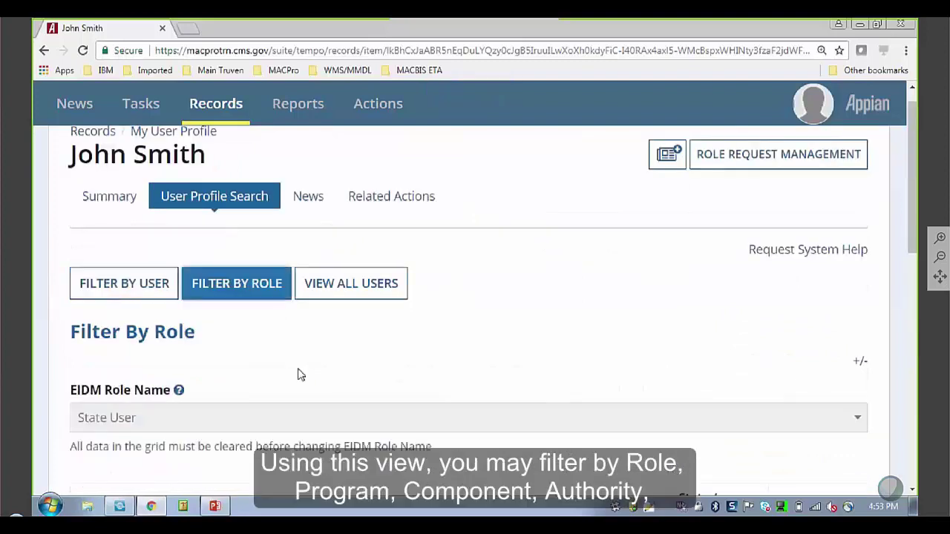
scroll(299, 371, "down", 1)
scroll(309, 359, "down", 1)
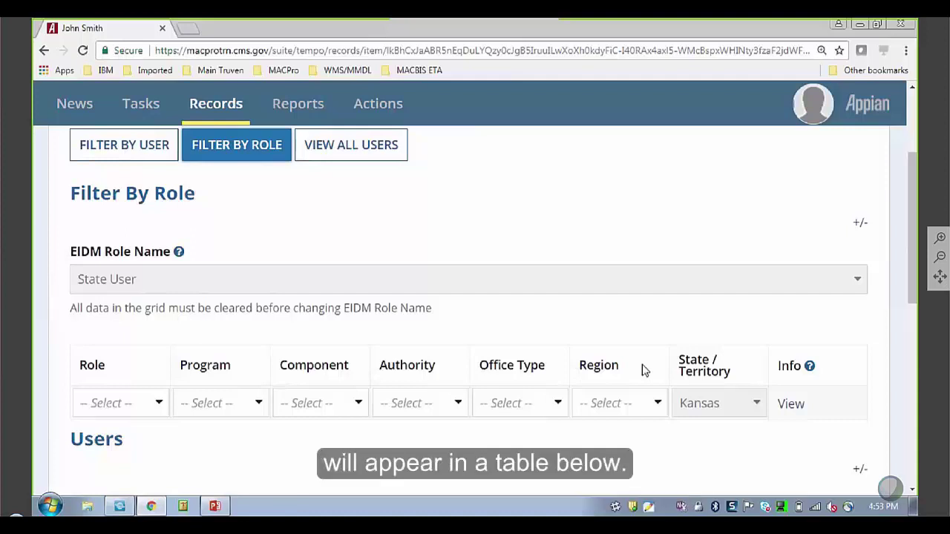
scroll(643, 369, "down", 1)
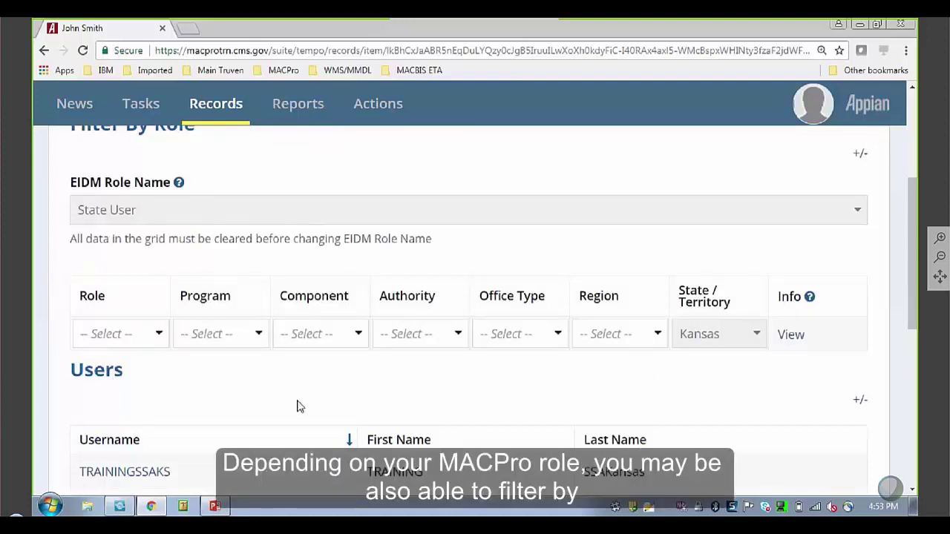
scroll(297, 406, "up", 1)
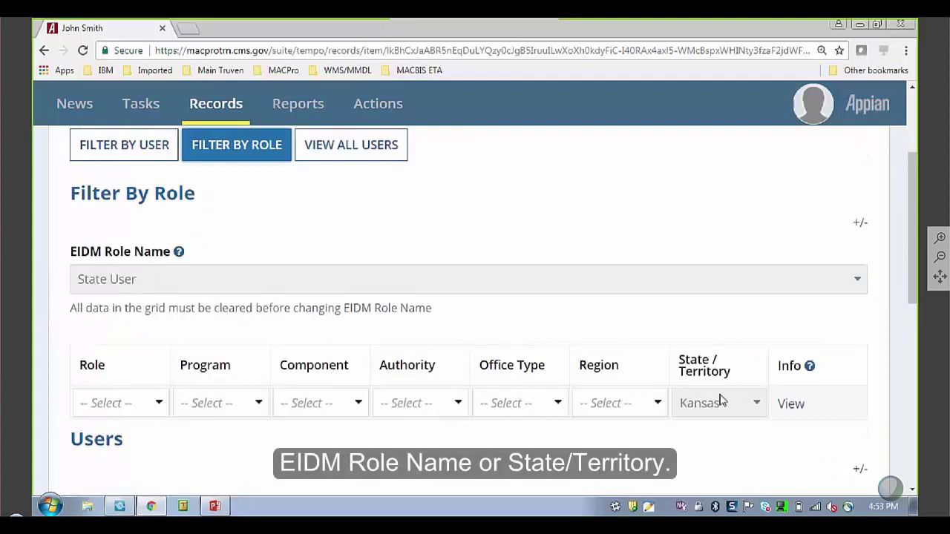
Switch the User Profile Search to View All Users and look through the Users table.
scroll(605, 360, "up", 2)
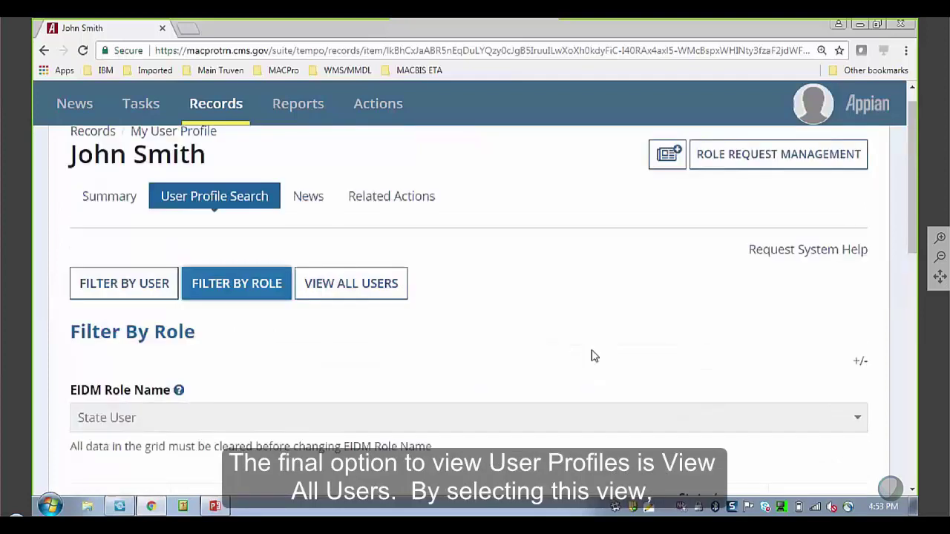
left_click(333, 297)
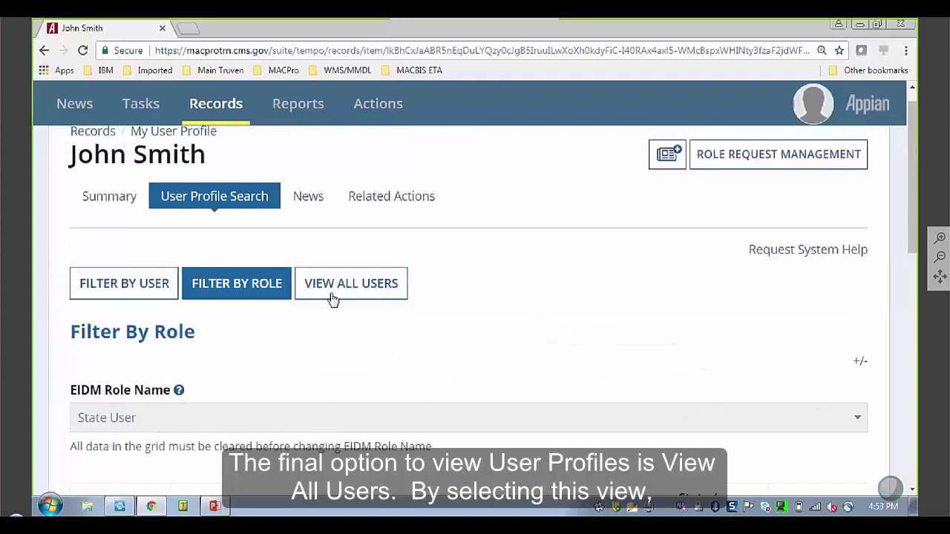
scroll(542, 339, "down", 1)
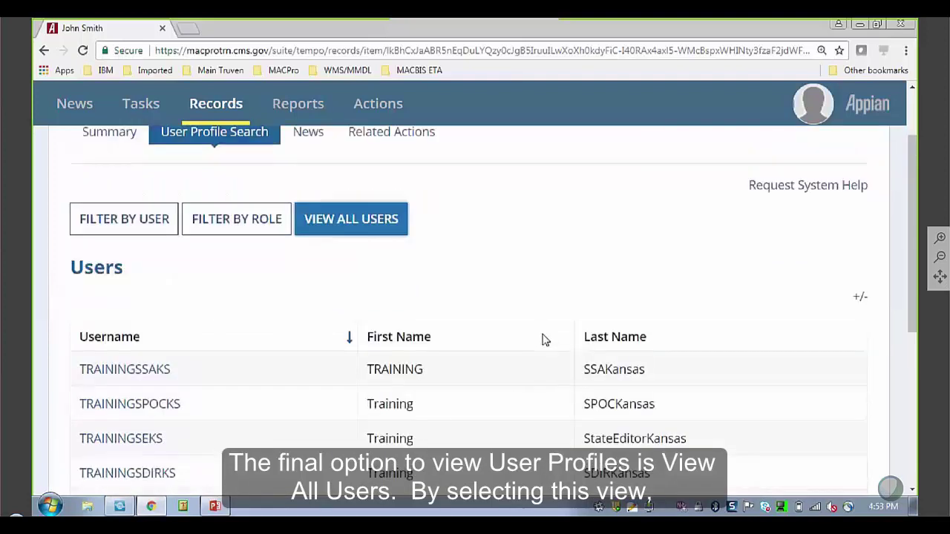
scroll(545, 300, "down", 1)
scroll(542, 300, "down", 3)
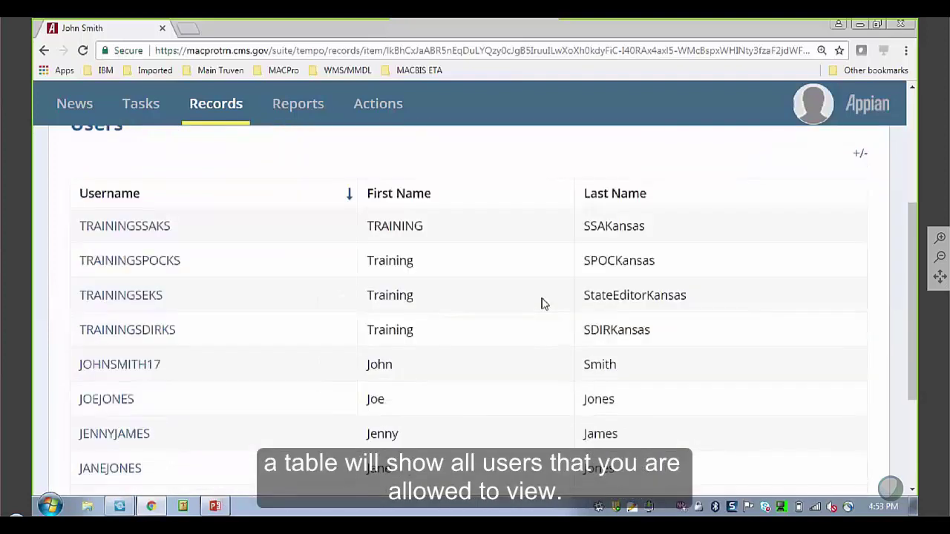
scroll(543, 305, "up", 2)
scroll(543, 305, "up", 3)
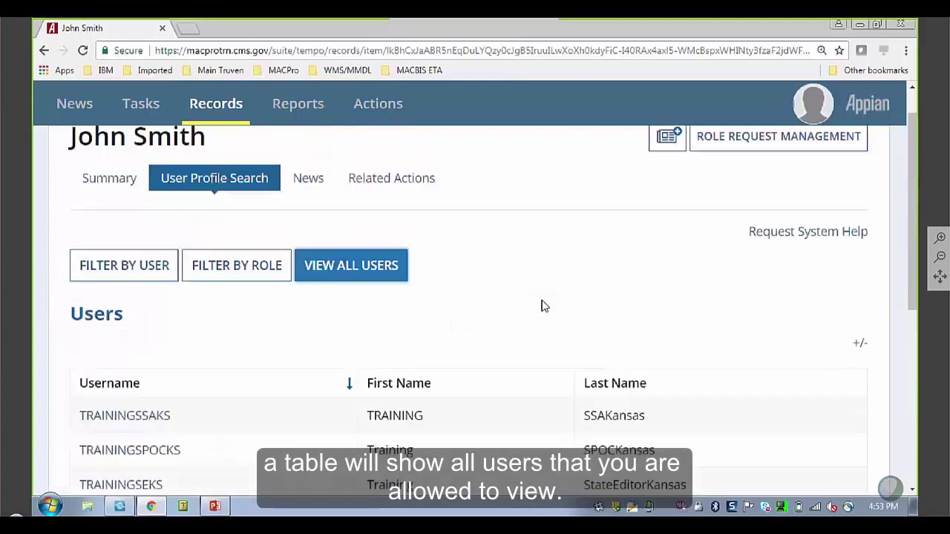
scroll(542, 305, "up", 1)
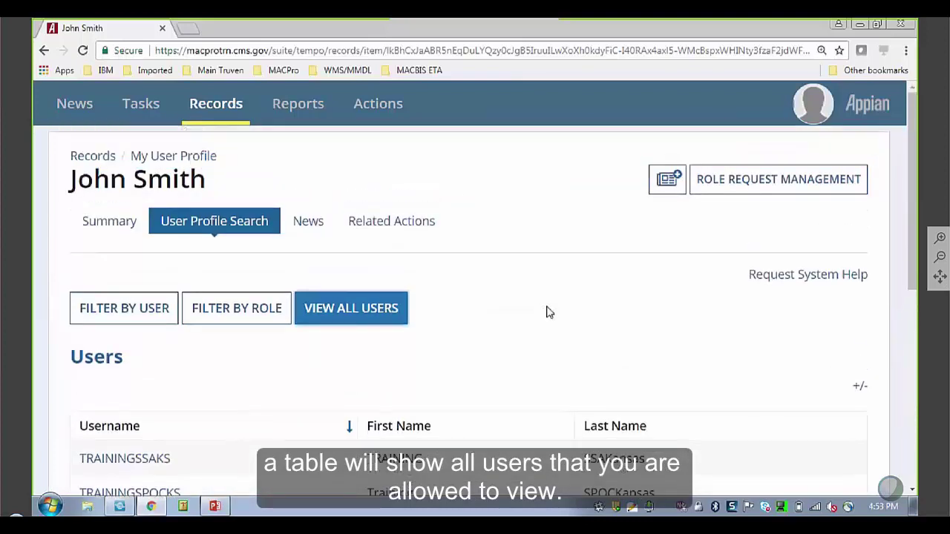